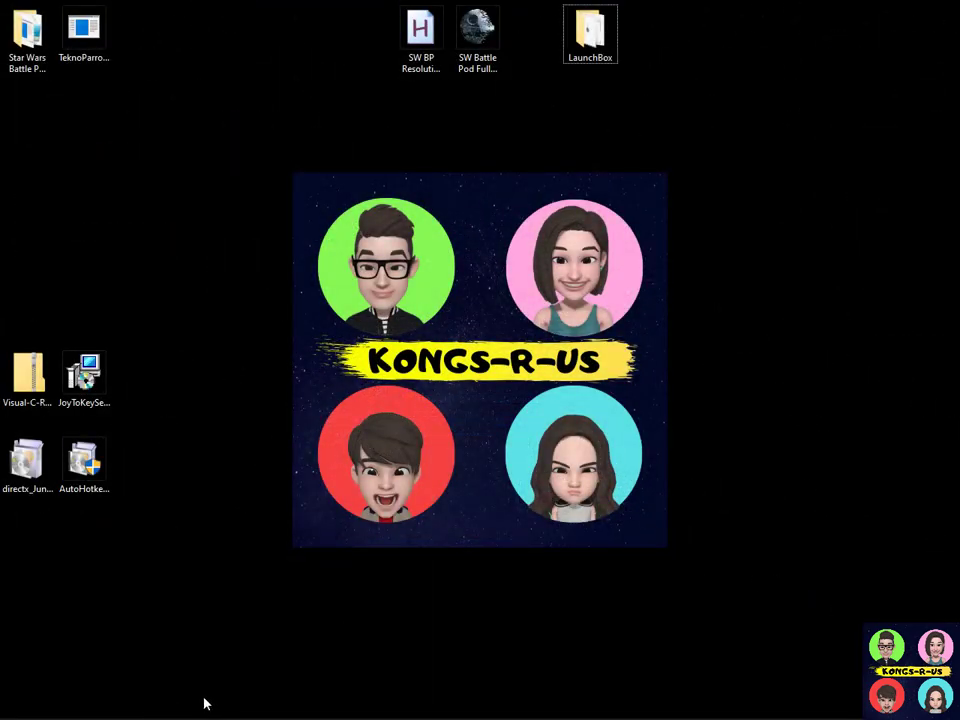
- Switch to the web browser and open the Downloads page of the TeknoParrot website
{"action": "left_click", "coordinate": [93, 706]}
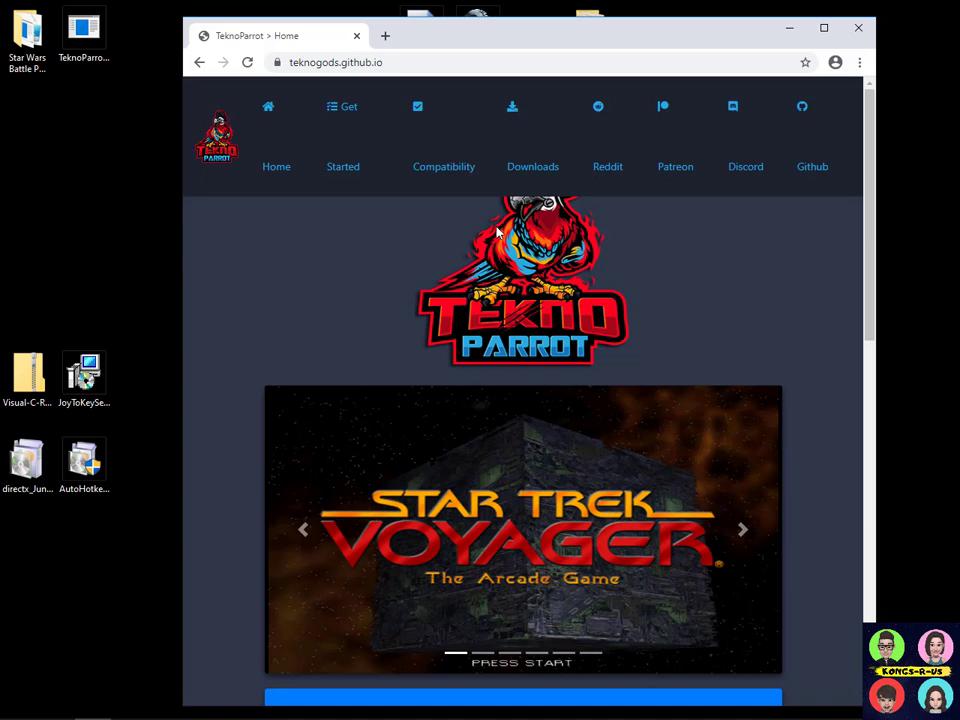
{"action": "left_click", "coordinate": [524, 173]}
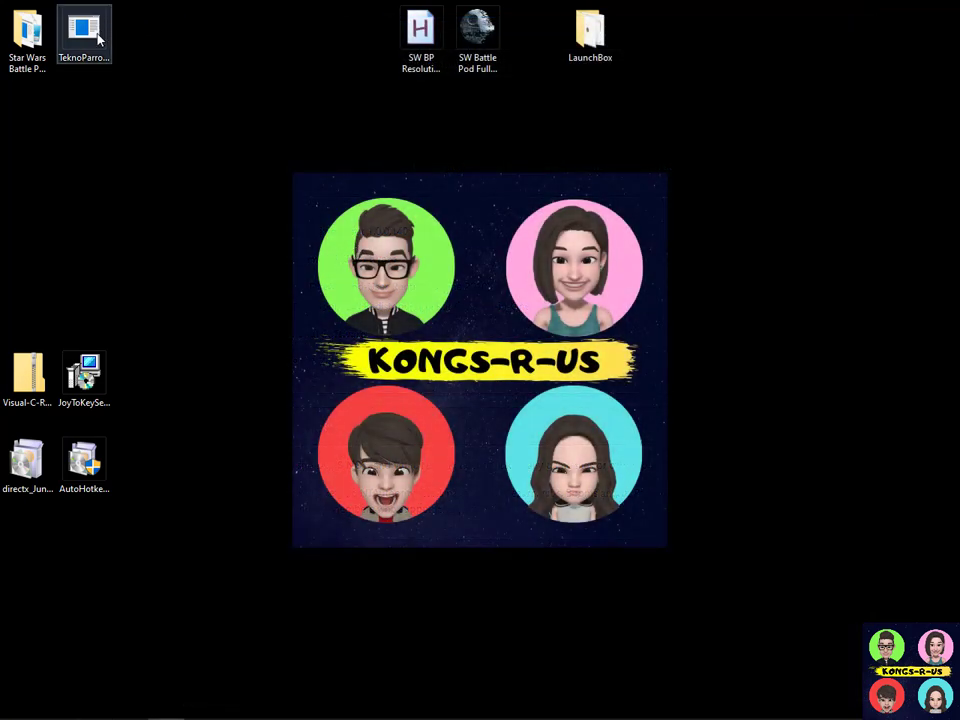
- Rearrange the desktop so the TeknoParrot archive, Visual C runtimes zip and DirectX installer sit near each other, apart from the other installers
{"action": "left_click_drag", "start_coordinate": [98, 38], "coordinate": [98, 210]}
{"action": "left_click_drag", "start_coordinate": [35, 225], "coordinate": [8, 490]}
{"action": "left_click_drag", "start_coordinate": [12, 380], "coordinate": [180, 213]}
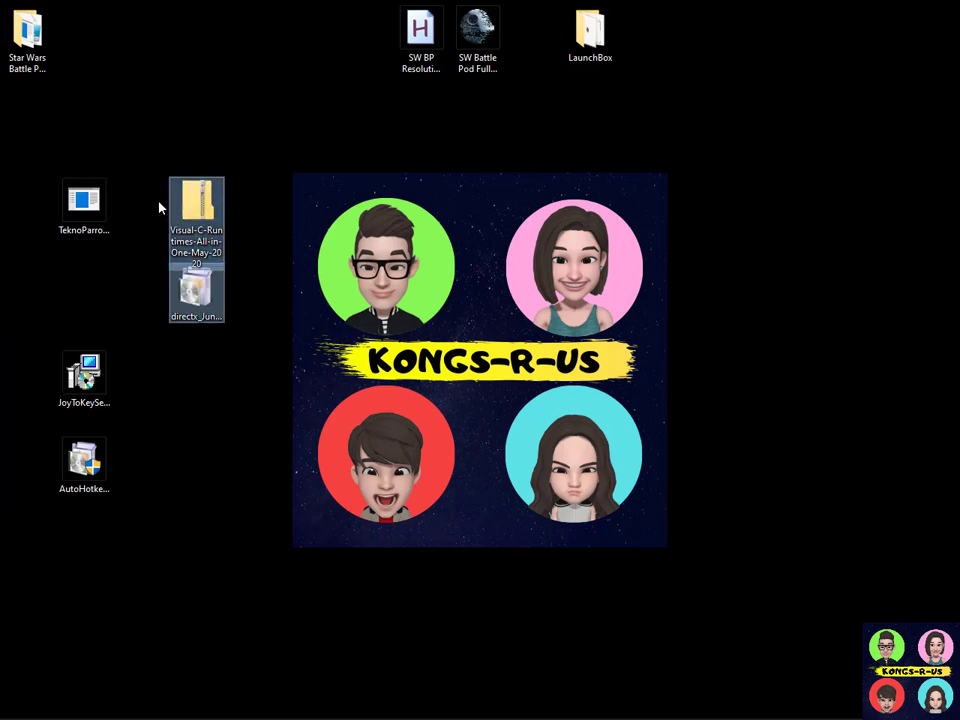
- Extract TeknoParrot_1.0.0.140.rar with 7-Zip into its own desktop folder and check the extracted contents
{"action": "left_click", "coordinate": [86, 206]}
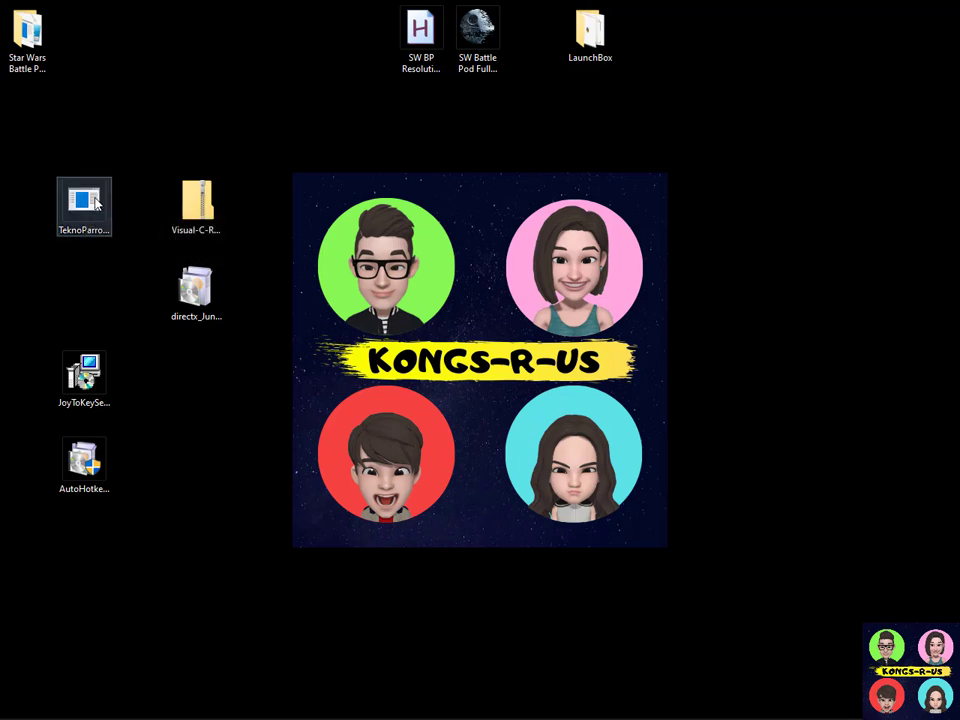
{"action": "right_click", "coordinate": [94, 199]}
{"action": "mouse_move", "coordinate": [176, 236]}
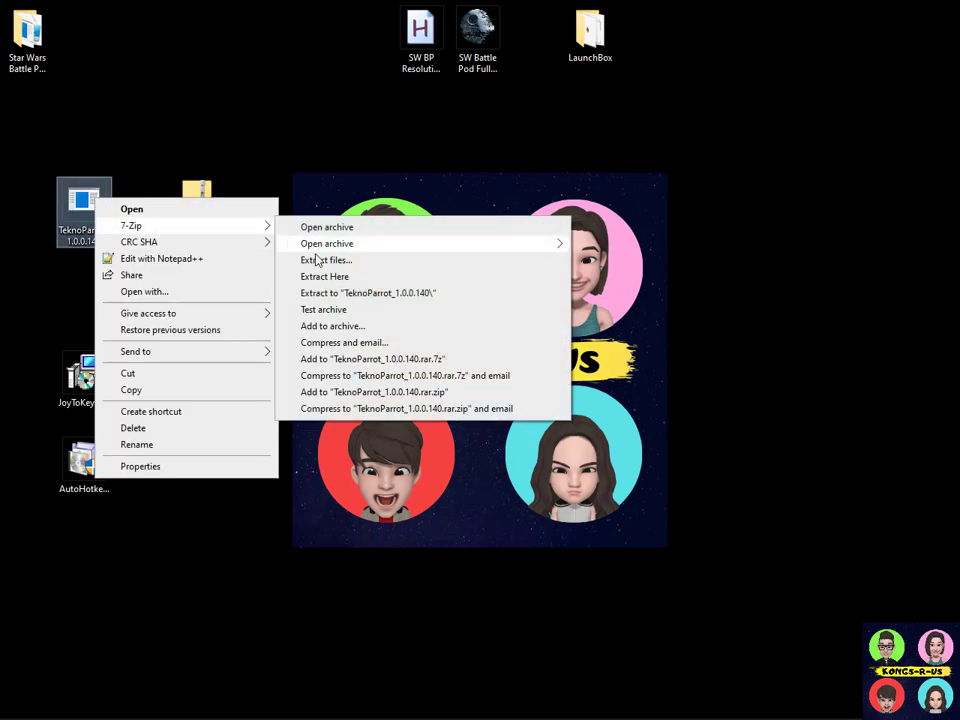
{"action": "left_click", "coordinate": [317, 257]}
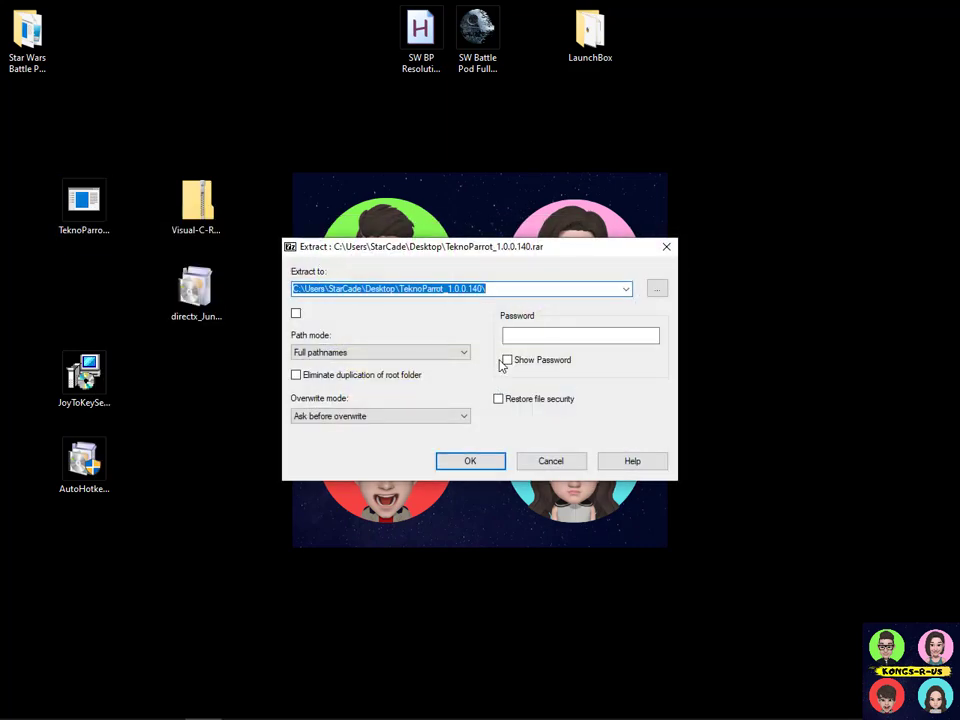
{"action": "left_click", "coordinate": [476, 459]}
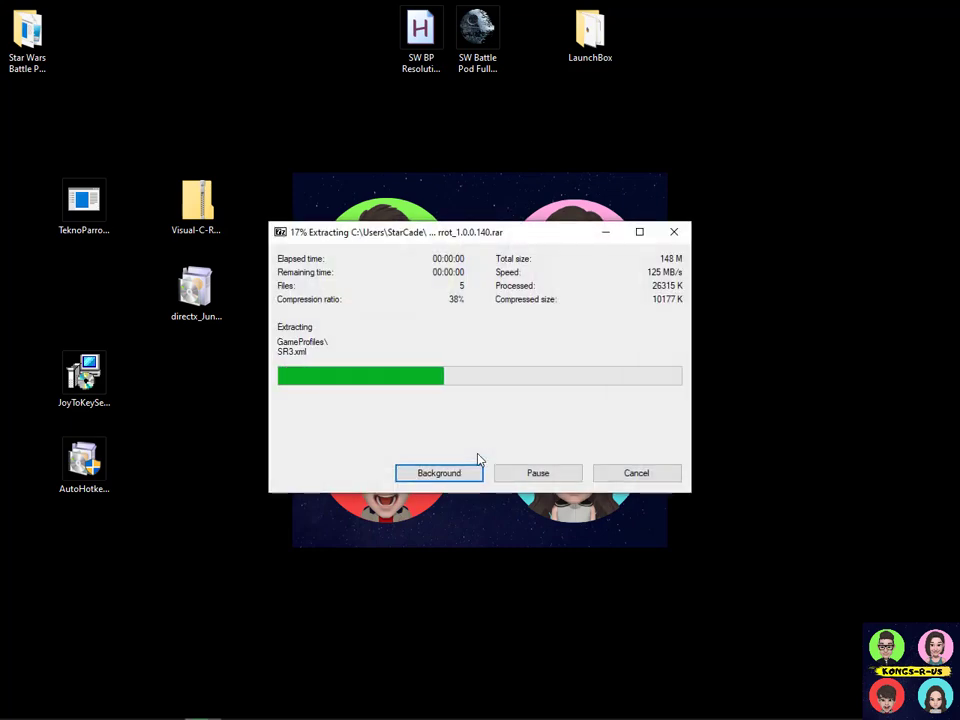
{"action": "double_click", "coordinate": [27, 118]}
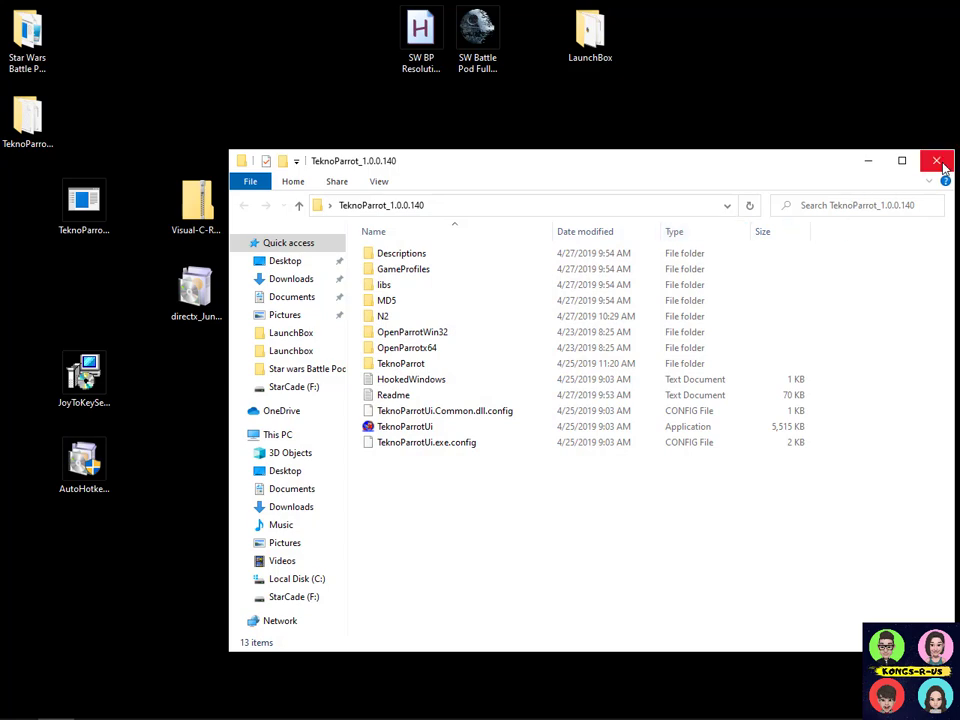
{"action": "left_click", "coordinate": [937, 161]}
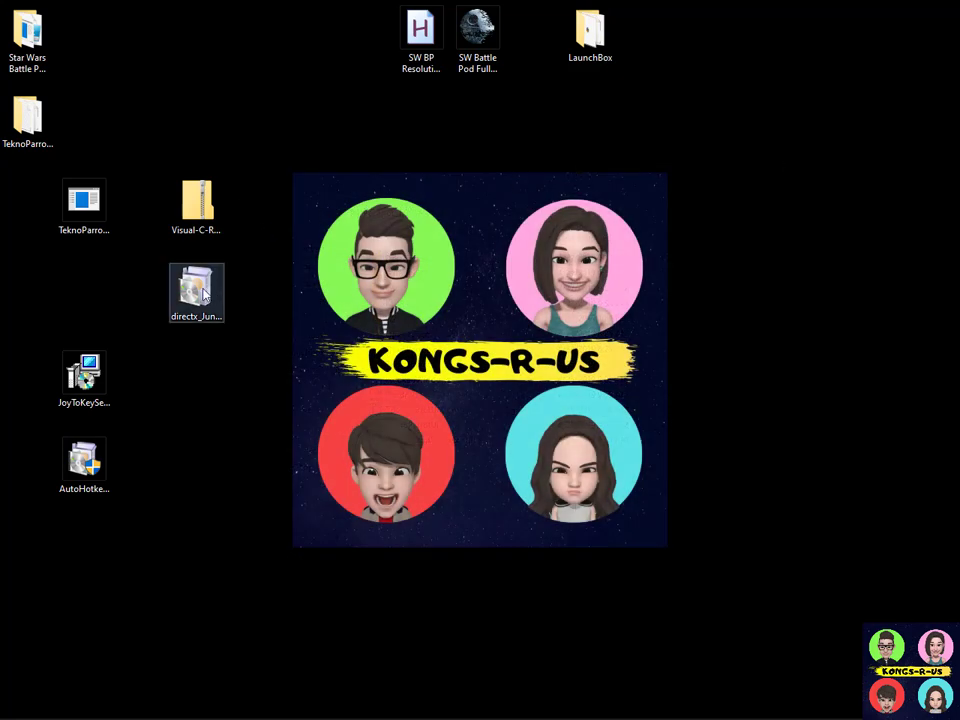
- Create a new desktop folder named DirectX
{"action": "right_click", "coordinate": [191, 107]}
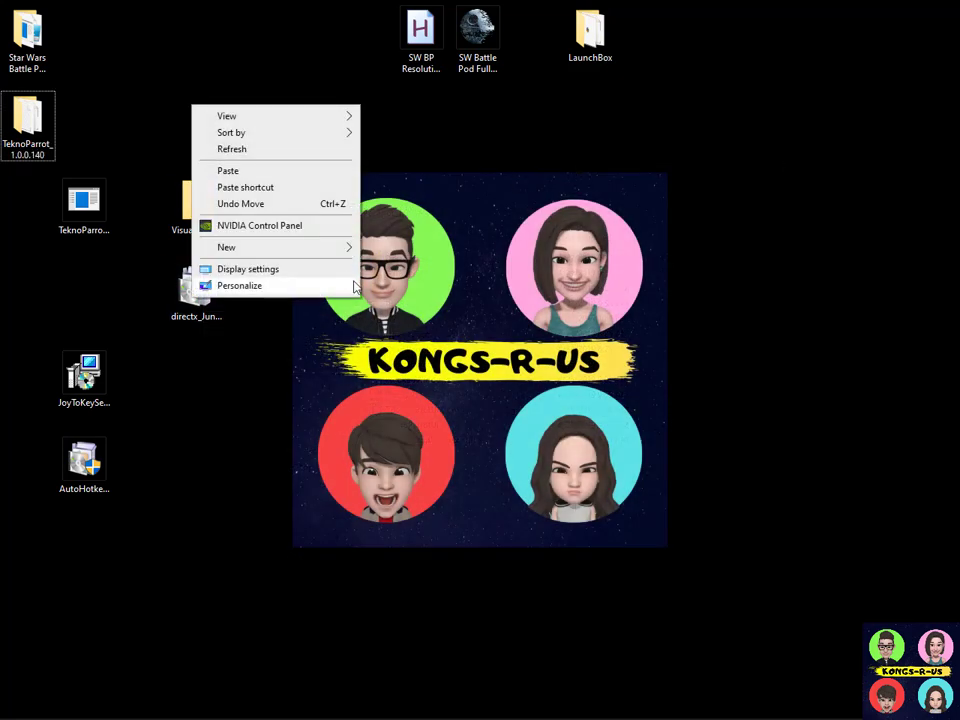
{"action": "mouse_move", "coordinate": [318, 250]}
{"action": "left_click", "coordinate": [420, 250]}
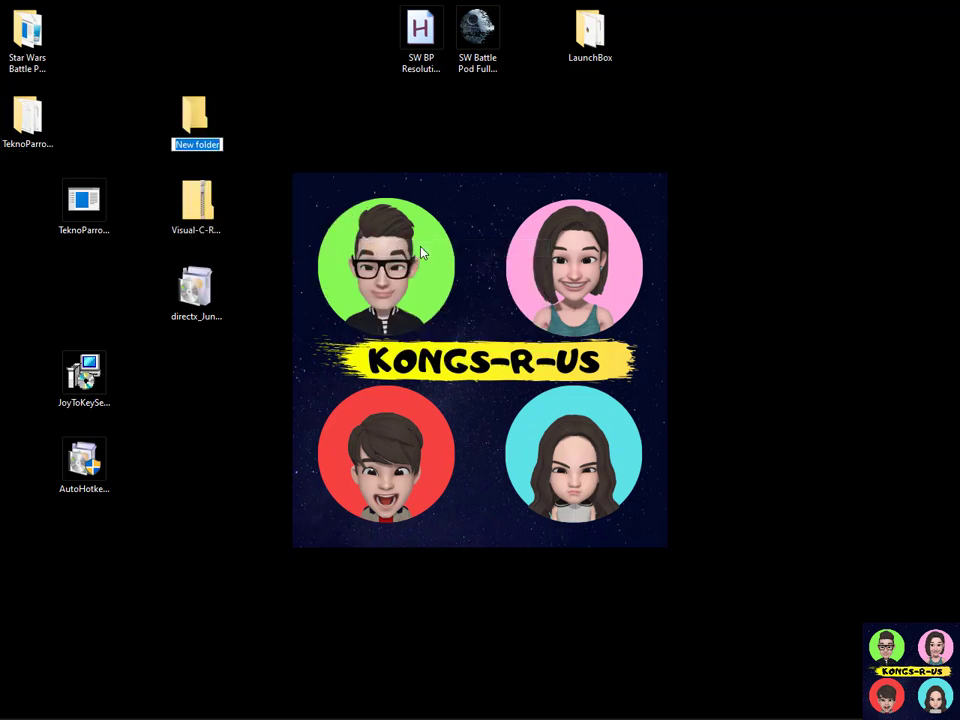
{"action": "type", "text": "Direct"}
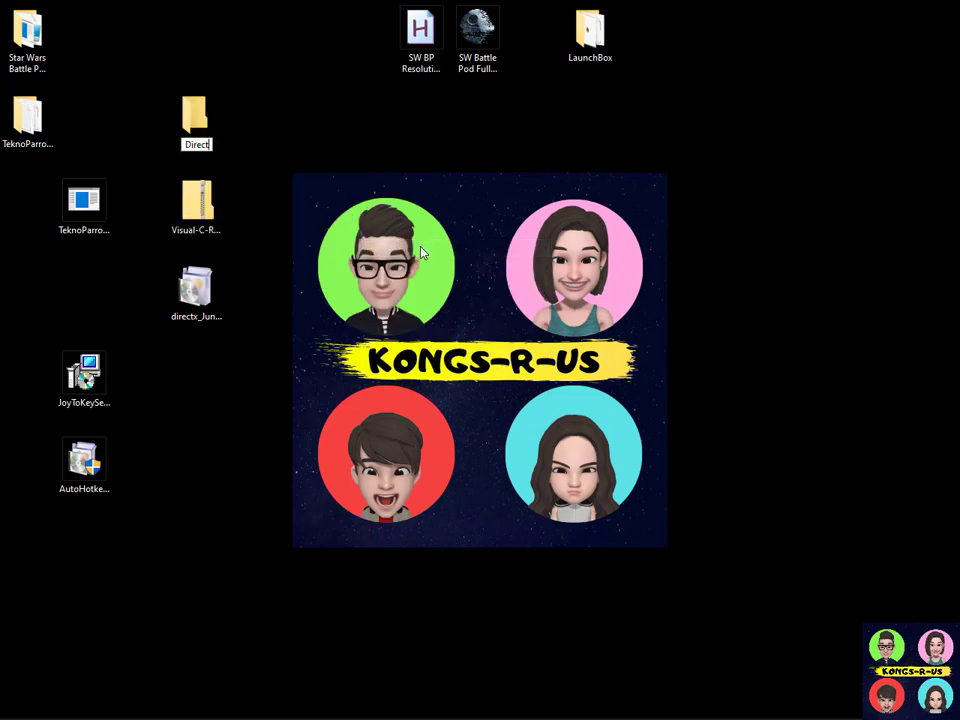
{"action": "type", "text": "X"}
{"action": "key", "text": "Return"}
- Run the DirectX June 2010 package, accept its license and extract the files into the DirectX desktop folder
{"action": "left_click", "coordinate": [205, 296]}
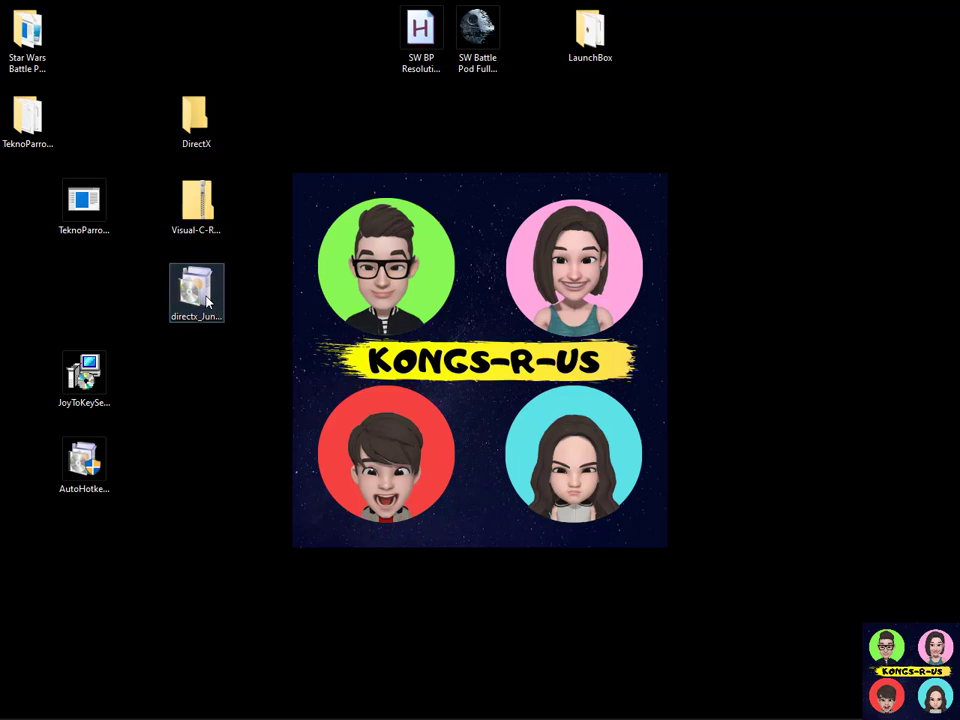
{"action": "double_click", "coordinate": [205, 296]}
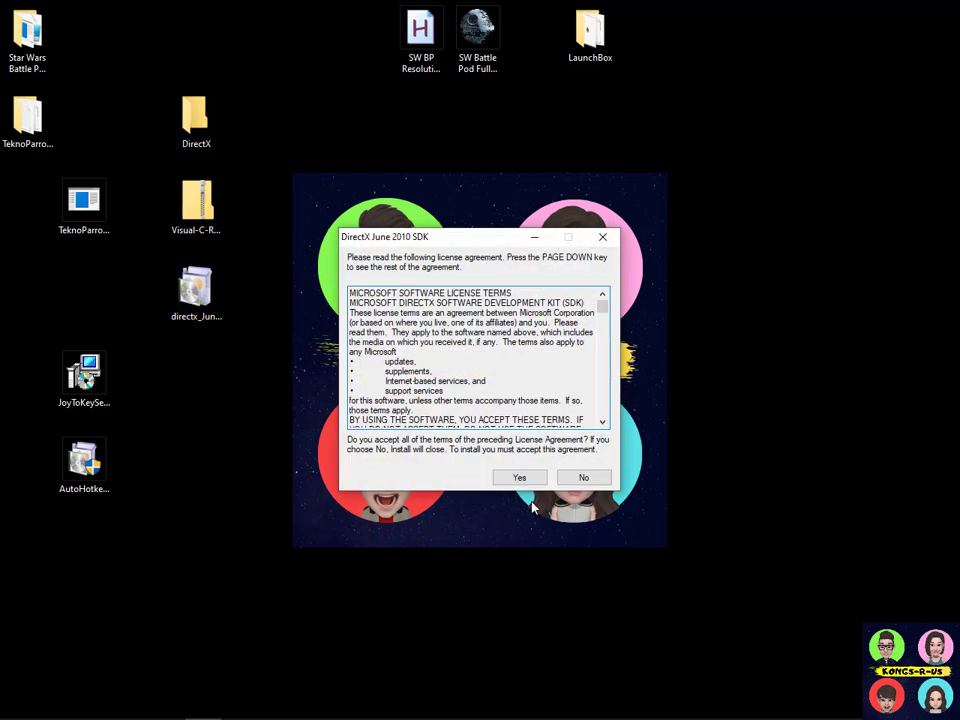
{"action": "left_click", "coordinate": [516, 477]}
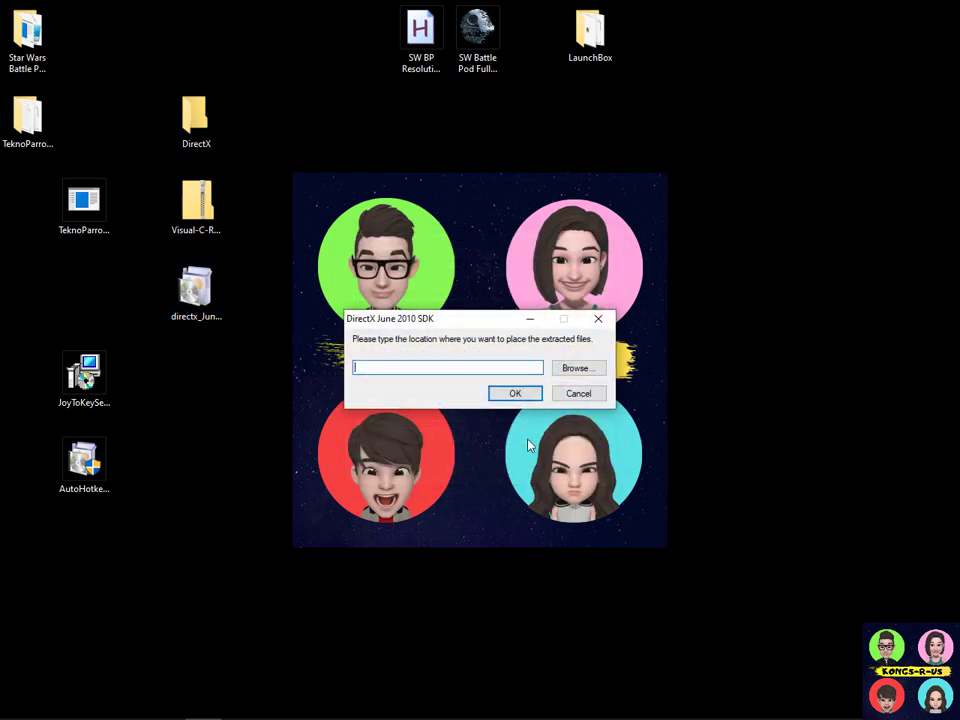
{"action": "left_click", "coordinate": [573, 369]}
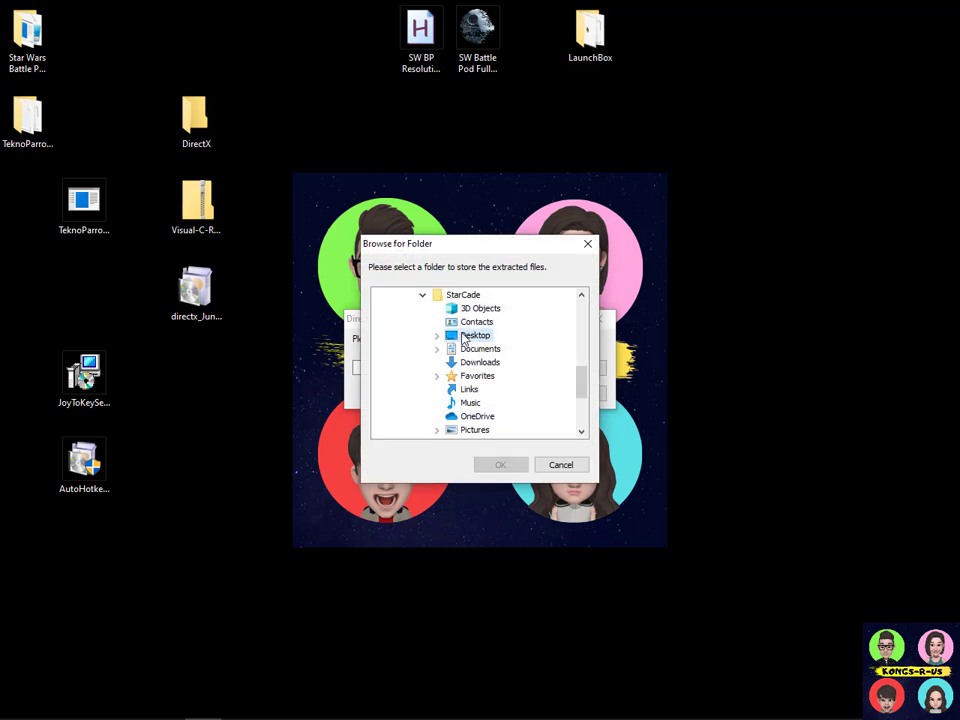
{"action": "left_click", "coordinate": [463, 338]}
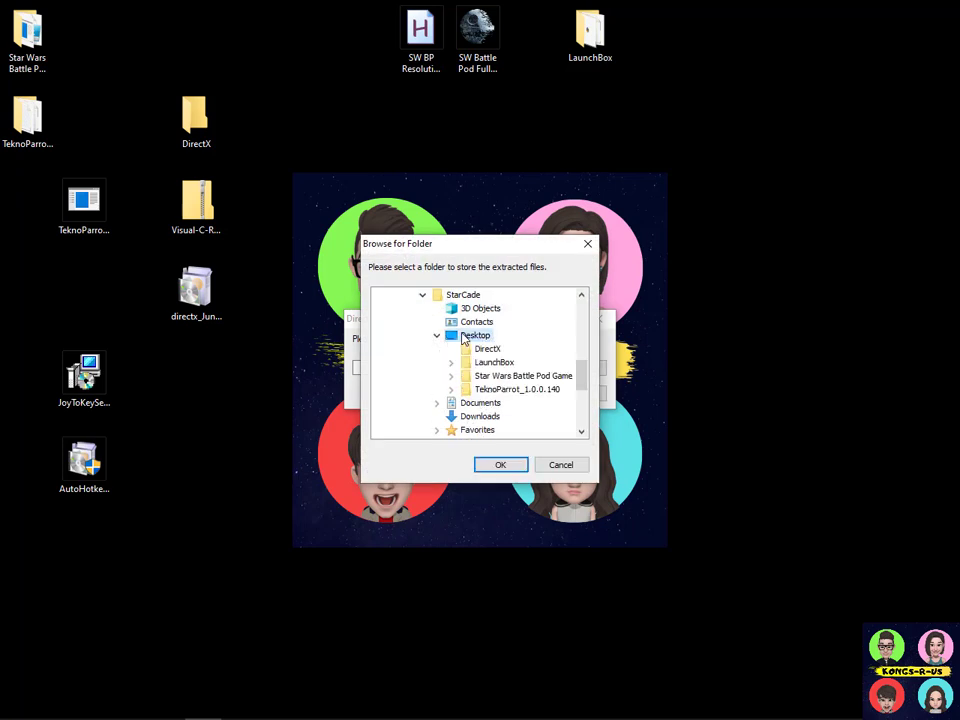
{"action": "left_click", "coordinate": [501, 465]}
{"action": "left_click", "coordinate": [510, 393]}
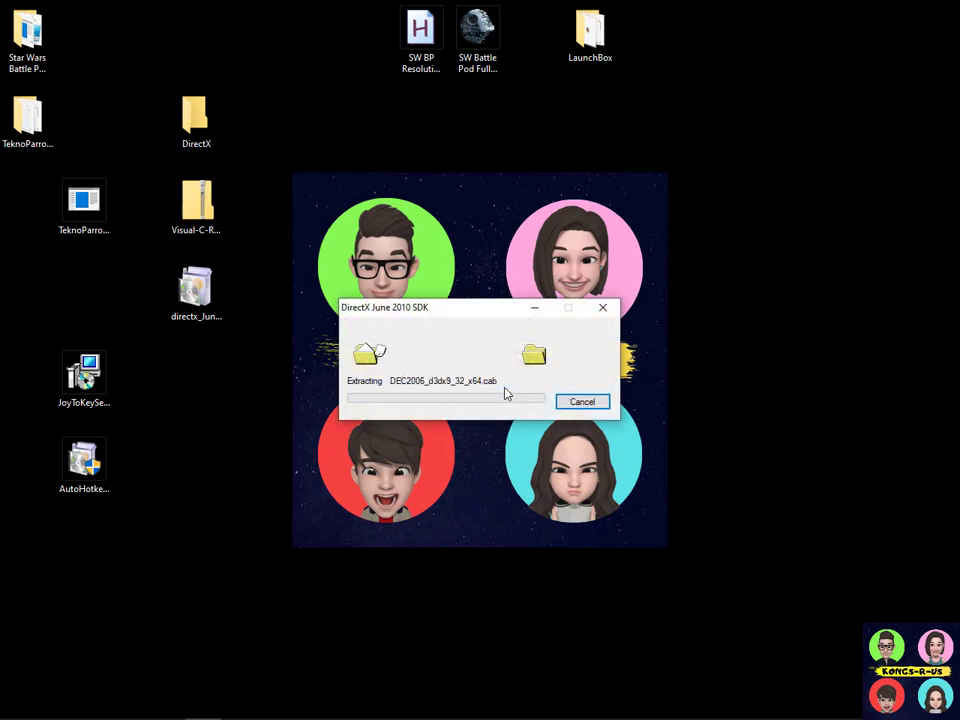
- Run DXSETUP from the DirectX folder as administrator, accept the agreement and start the runtime installation
{"action": "double_click", "coordinate": [198, 123]}
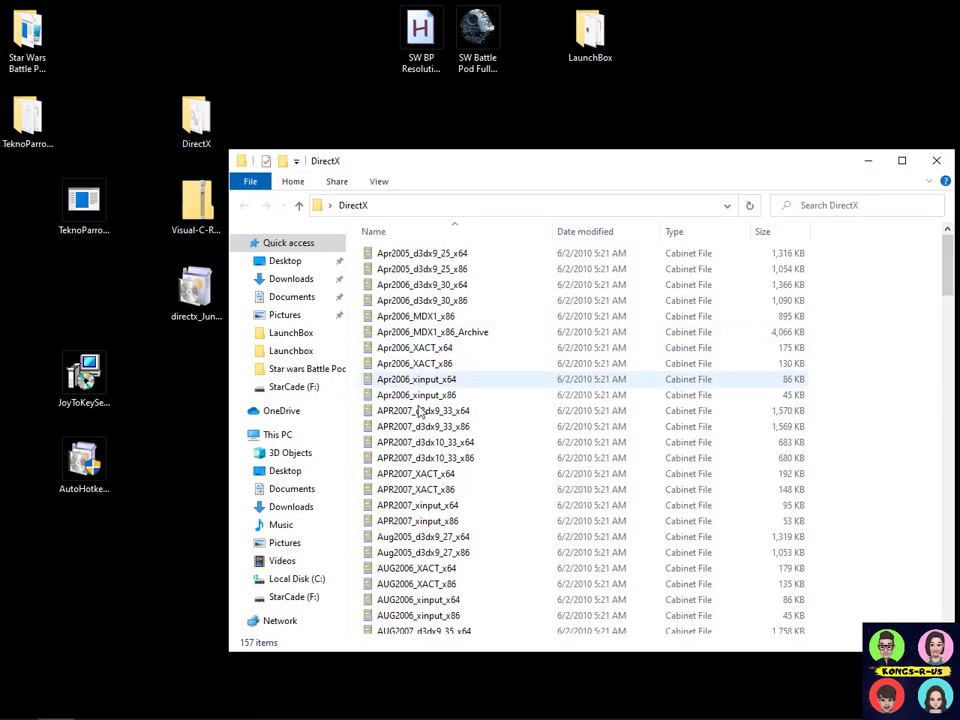
{"action": "scroll", "coordinate": [421, 420], "scroll_direction": "down", "scroll_amount": 15}
{"action": "scroll", "coordinate": [421, 420], "scroll_direction": "down", "scroll_amount": 3}
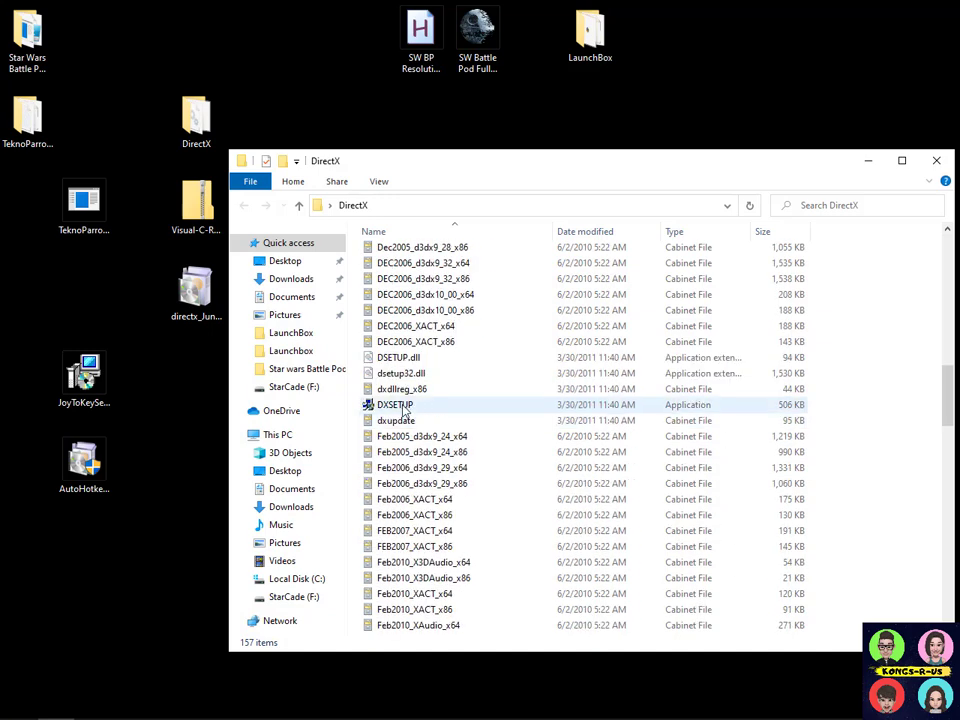
{"action": "right_click", "coordinate": [400, 410]}
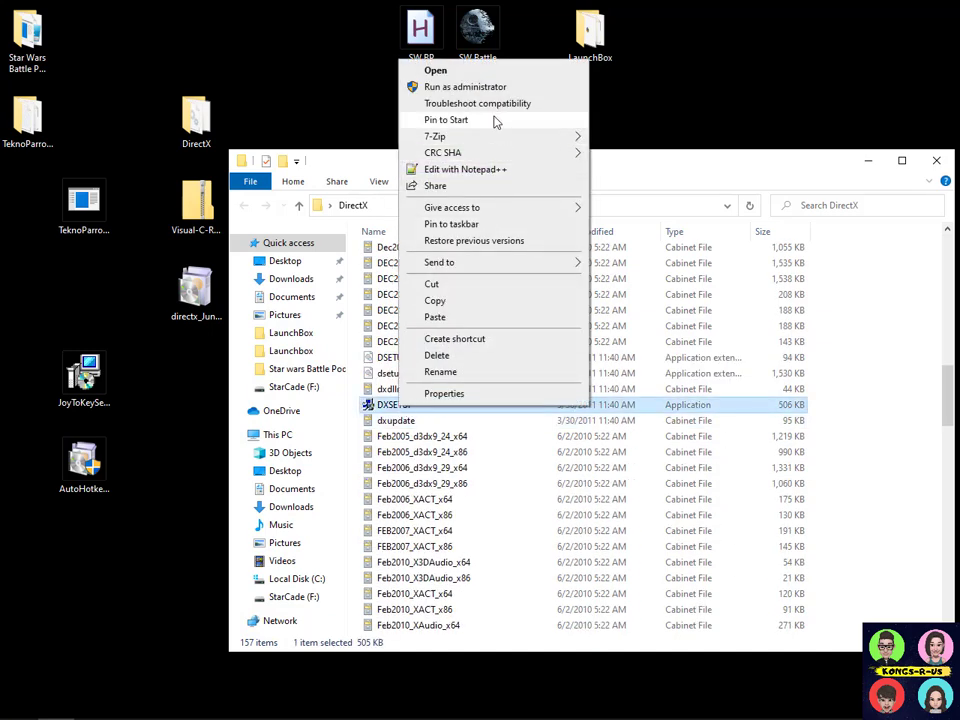
{"action": "left_click", "coordinate": [496, 90]}
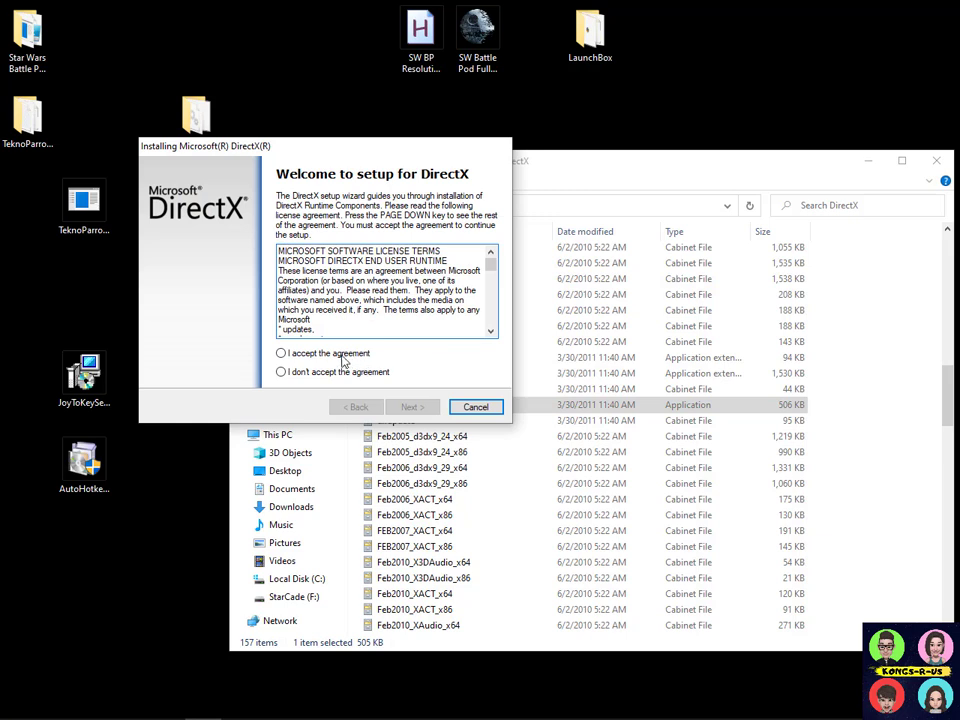
{"action": "left_click", "coordinate": [411, 409]}
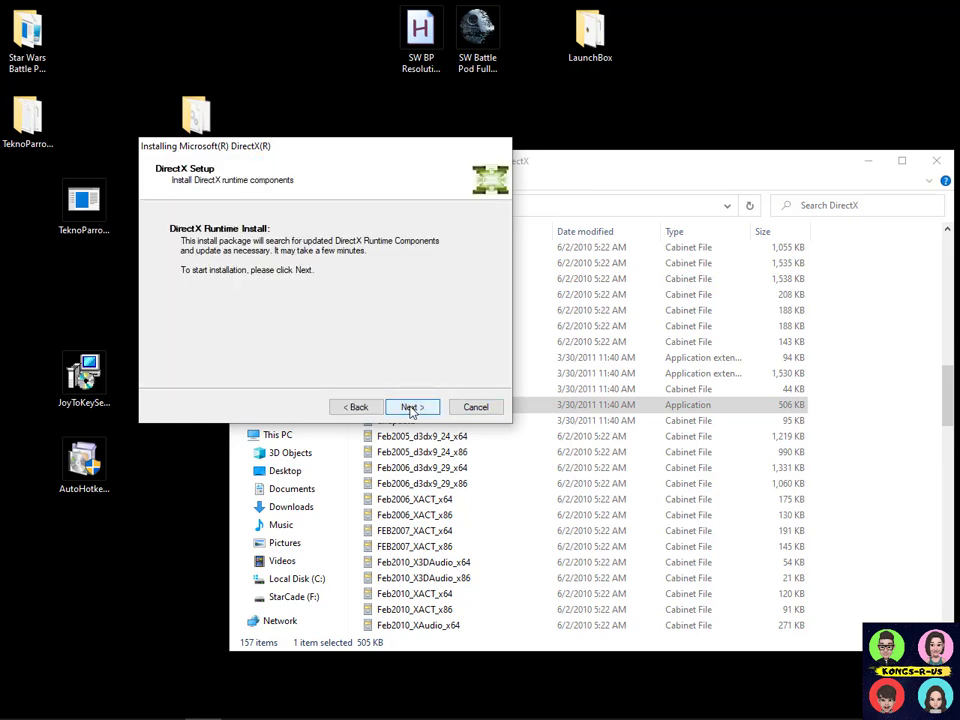
{"action": "left_click", "coordinate": [411, 409]}
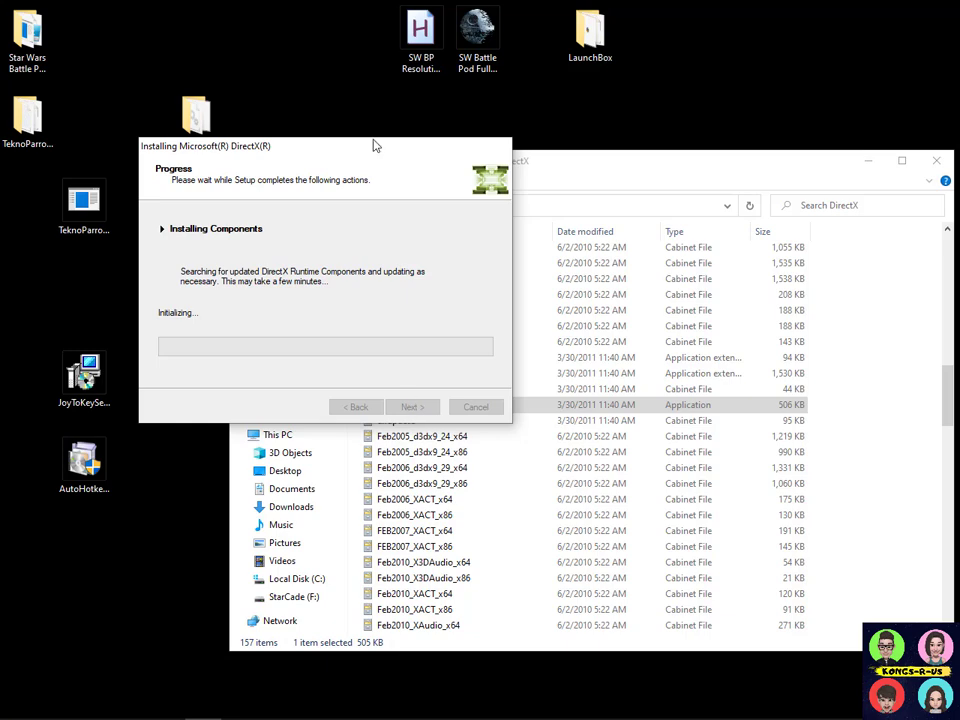
- Extract Visual-C-Runtimes-All-in-One-May-2020.zip into its own desktop folder with 7-Zip, and finish the DirectX setup
{"action": "left_click_drag", "start_coordinate": [333, 147], "coordinate": [806, 144]}
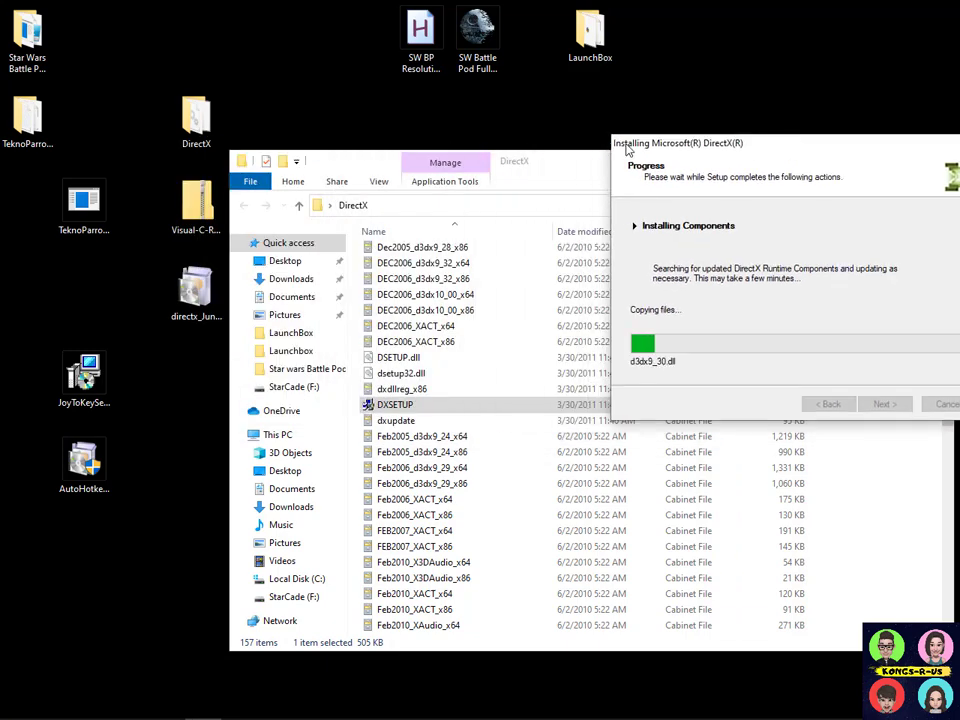
{"action": "left_click_drag", "start_coordinate": [347, 170], "coordinate": [476, 461]}
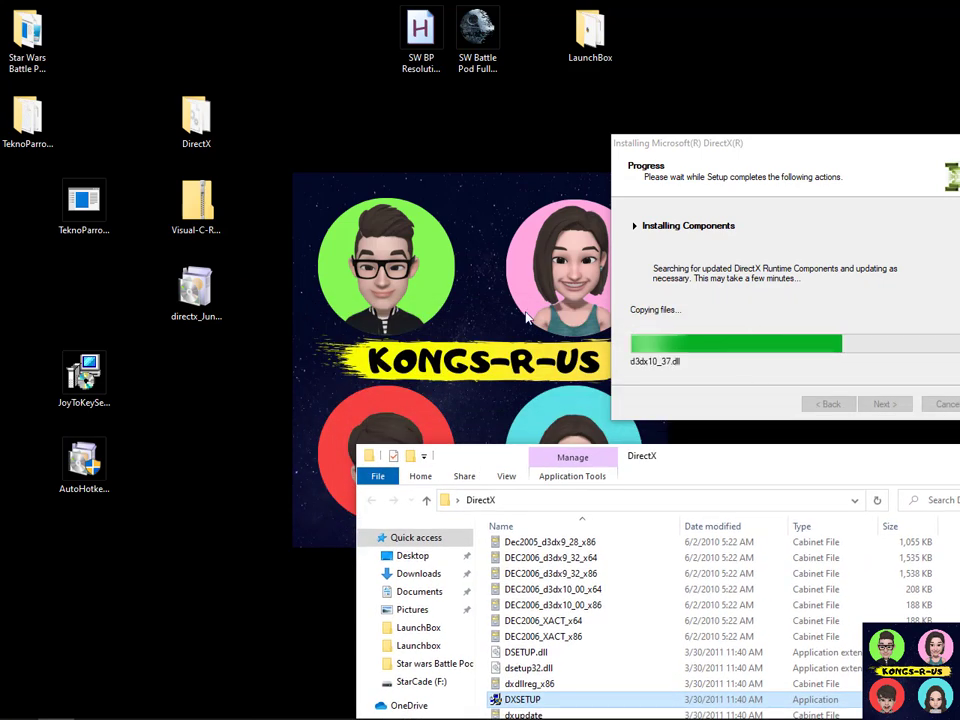
{"action": "right_click", "coordinate": [205, 207]}
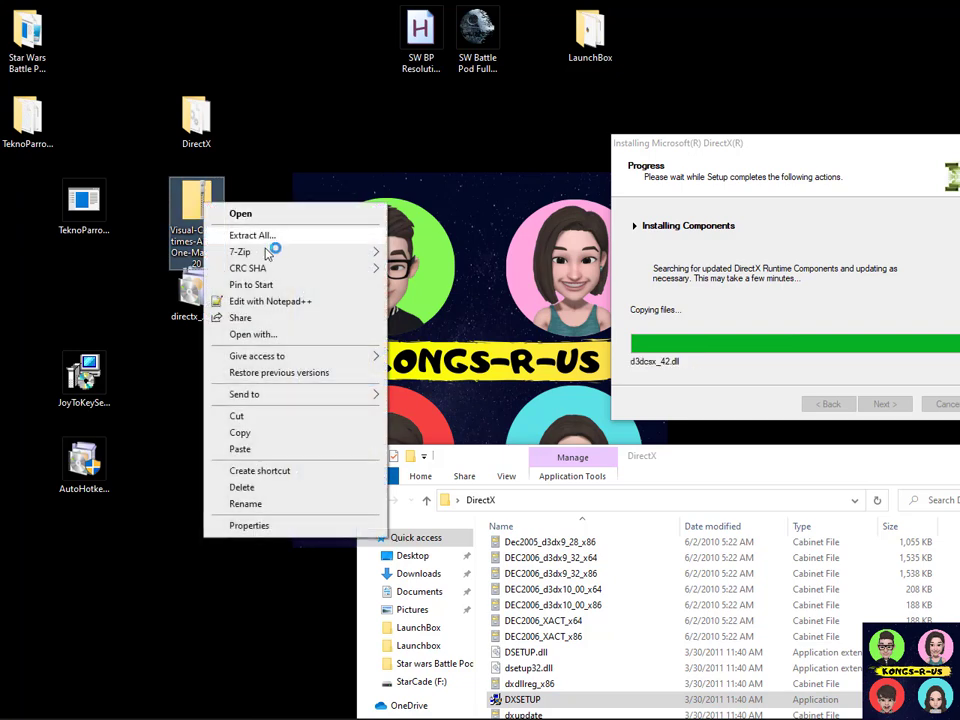
{"action": "mouse_move", "coordinate": [272, 252]}
{"action": "left_click", "coordinate": [430, 287]}
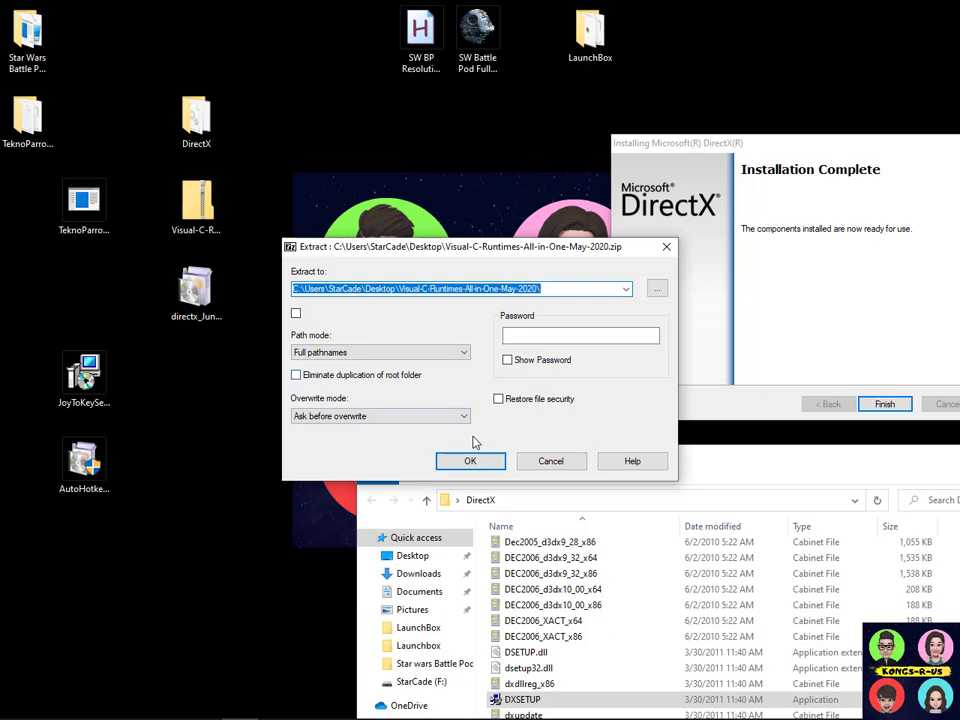
{"action": "left_click", "coordinate": [470, 461]}
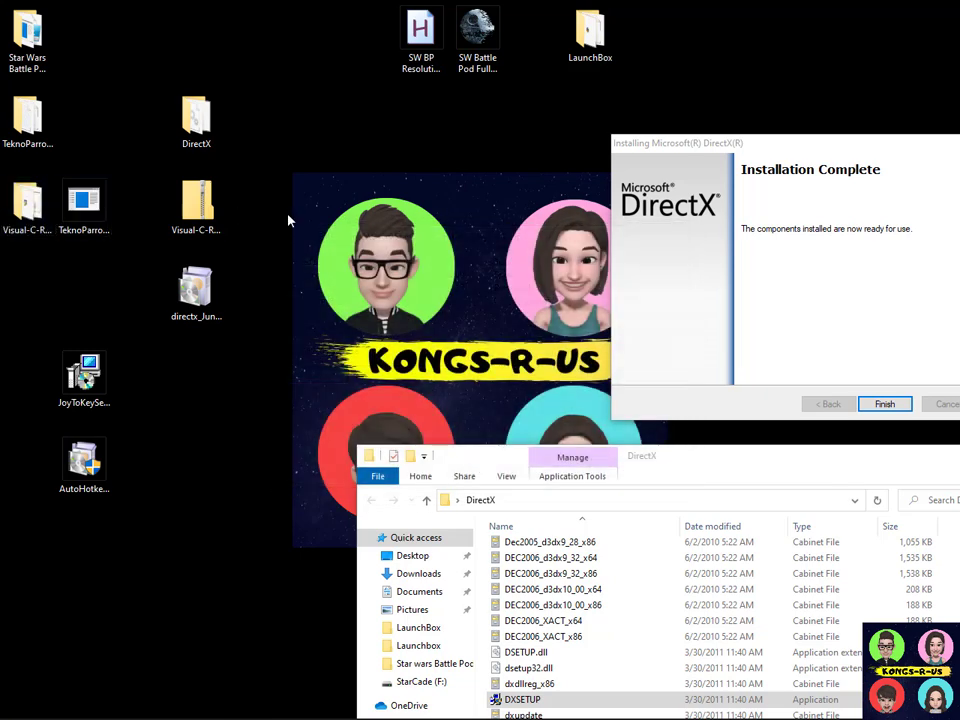
{"action": "left_click", "coordinate": [884, 404]}
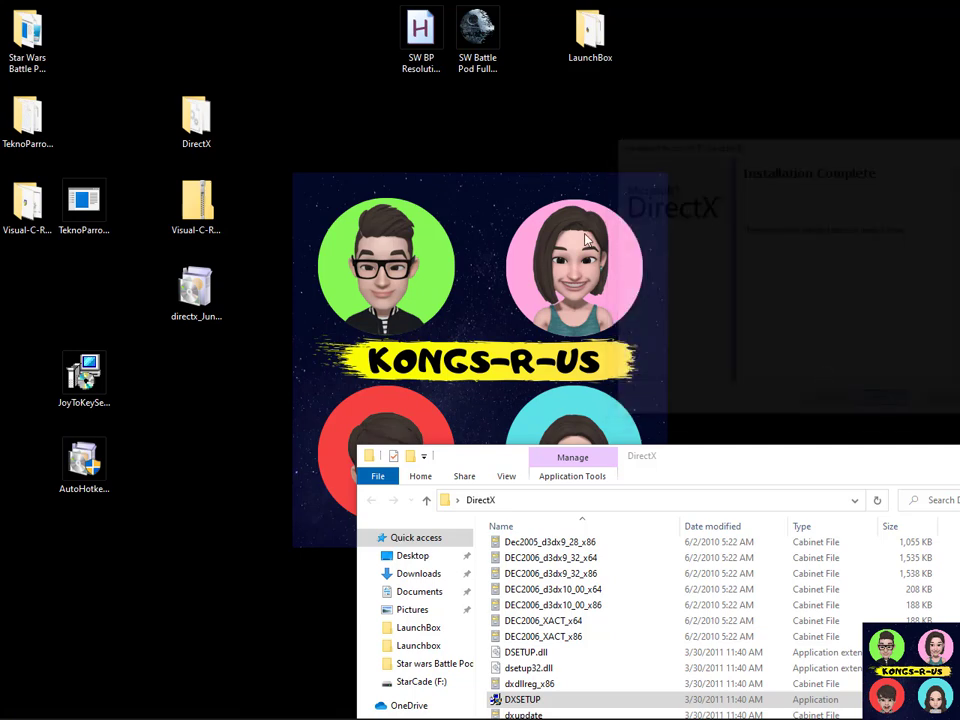
- Run install_all from the extracted Visual-C-Runtimes-All-in-One-May-2020 folder as administrator, and close the folder windows once it is done
{"action": "left_click", "coordinate": [24, 202]}
{"action": "double_click", "coordinate": [24, 202]}
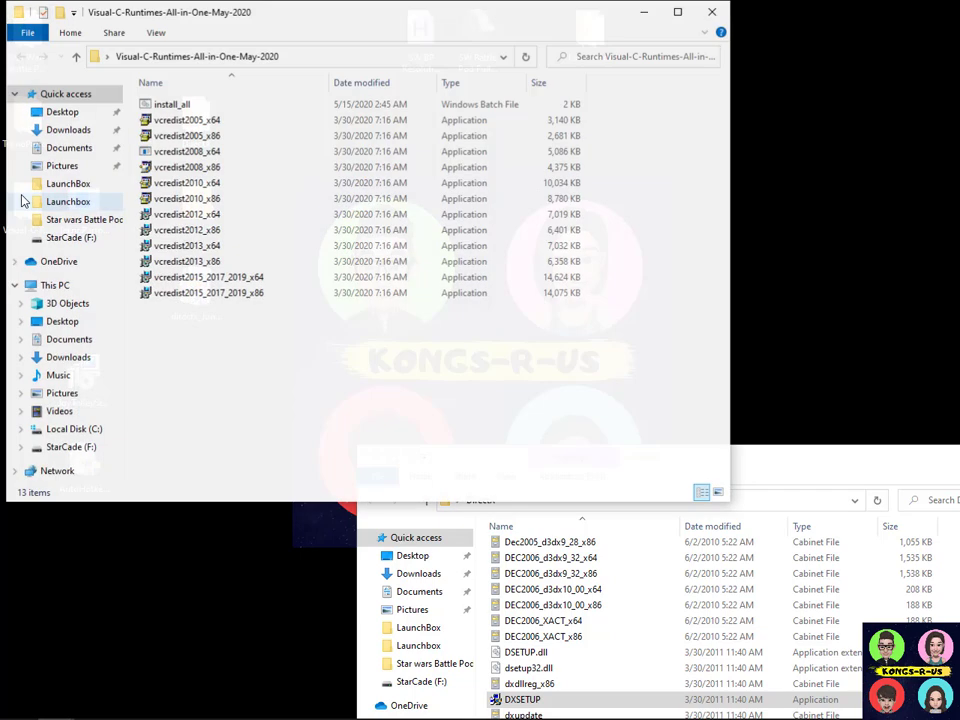
{"action": "right_click", "coordinate": [182, 111]}
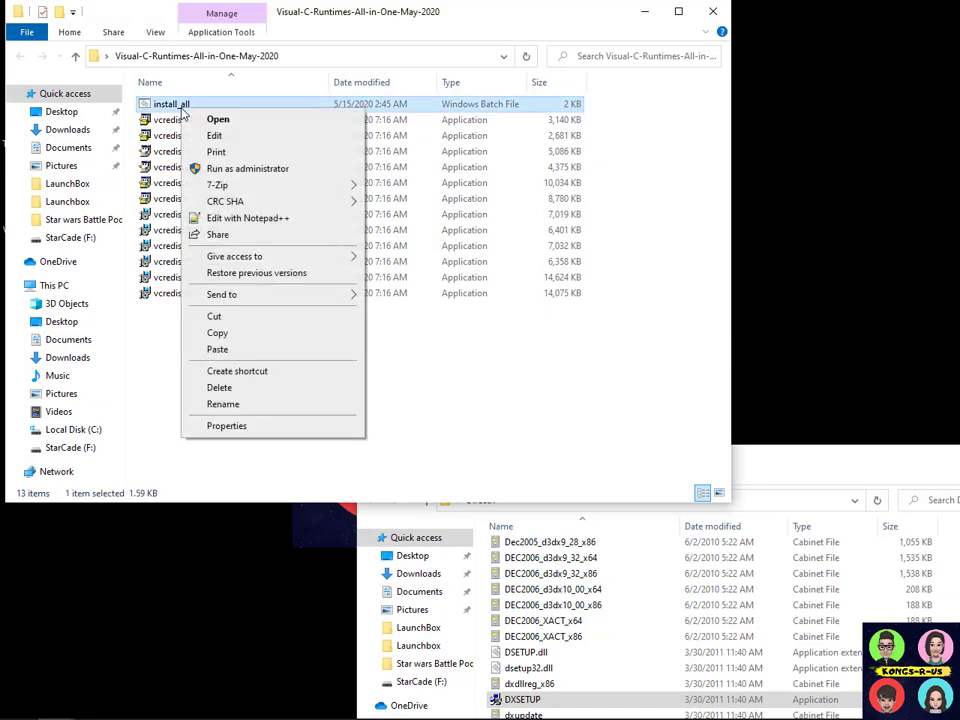
{"action": "left_click", "coordinate": [276, 168]}
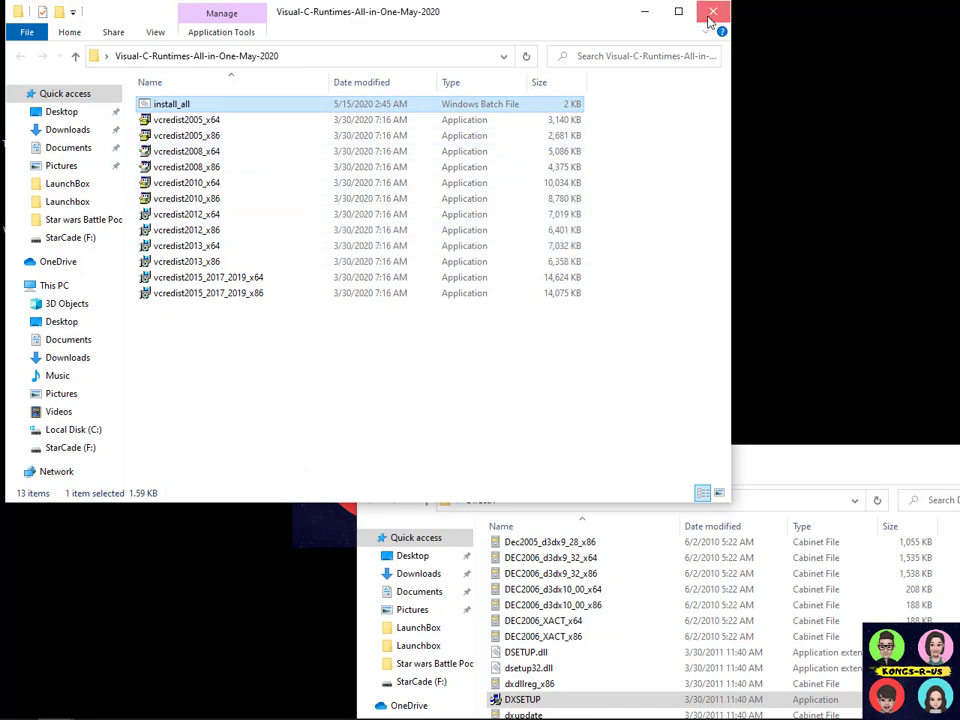
{"action": "left_click", "coordinate": [711, 14]}
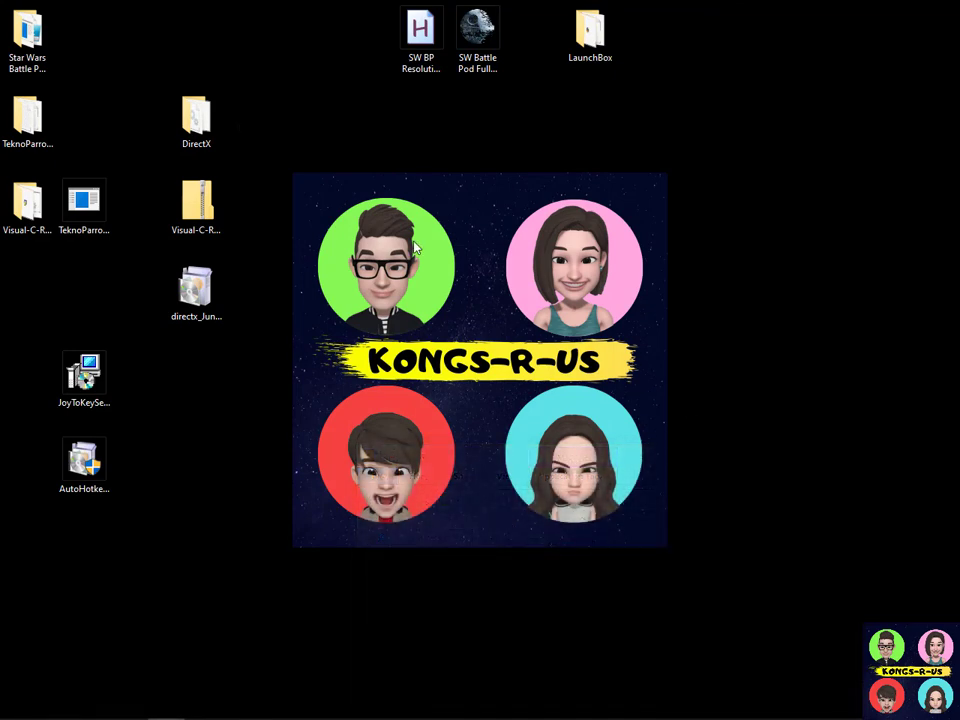
- Delete the DirectX folder, the DirectX, TeknoParrot and Visual C++ download files, and the Visual-C-Runtimes-All-in-One-May-2020 folder from the desktop
{"action": "left_click_drag", "start_coordinate": [287, 118], "coordinate": [86, 285]}
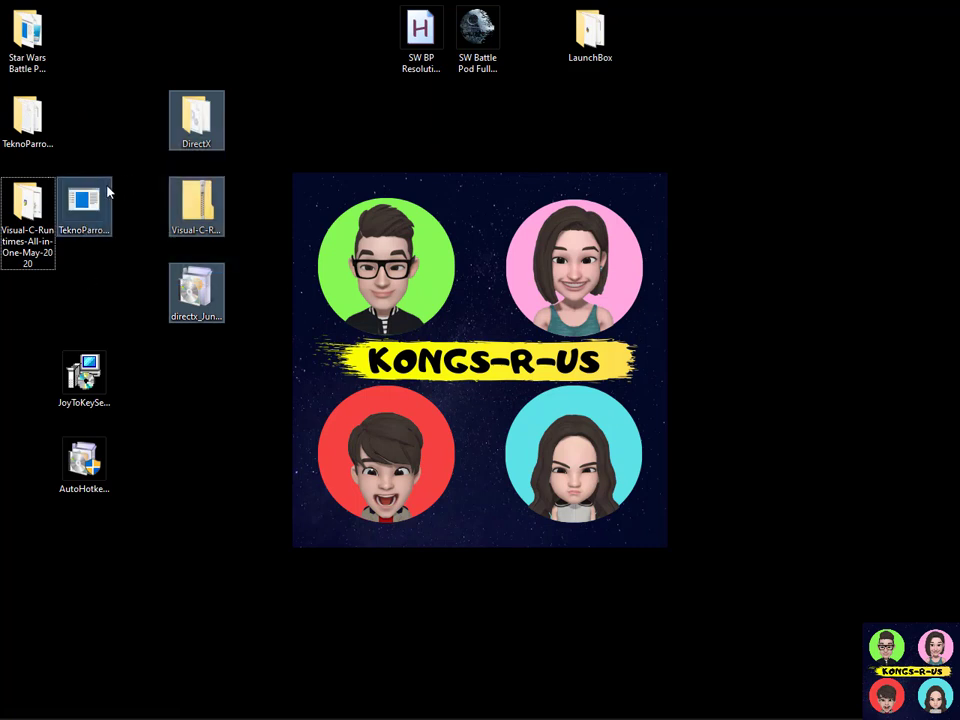
{"action": "right_click", "coordinate": [106, 186]}
{"action": "left_click", "coordinate": [183, 370]}
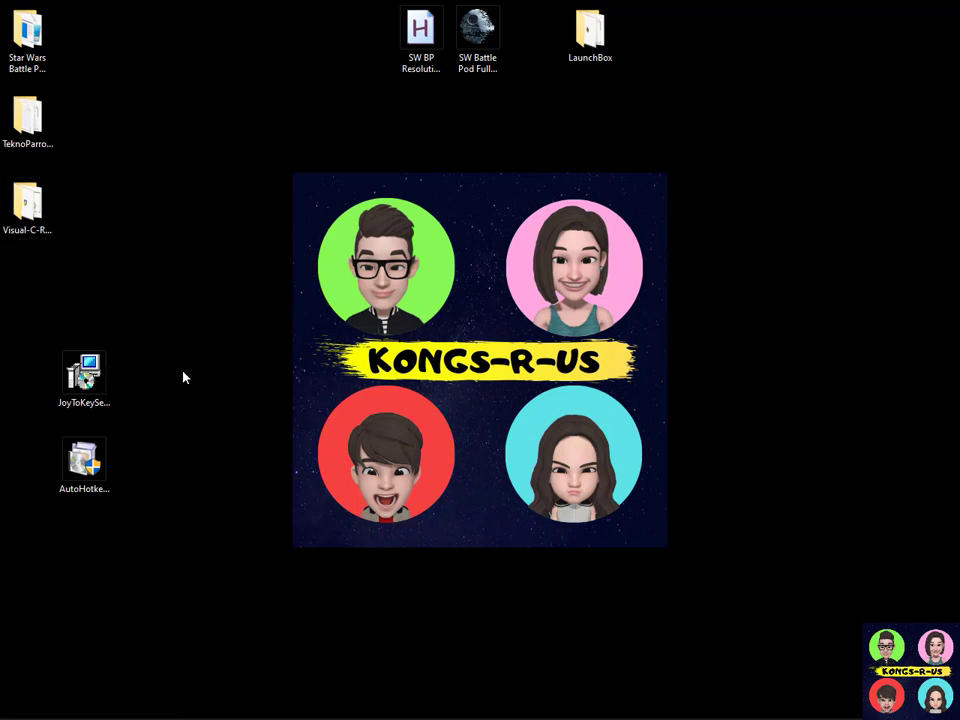
{"action": "right_click", "coordinate": [44, 236]}
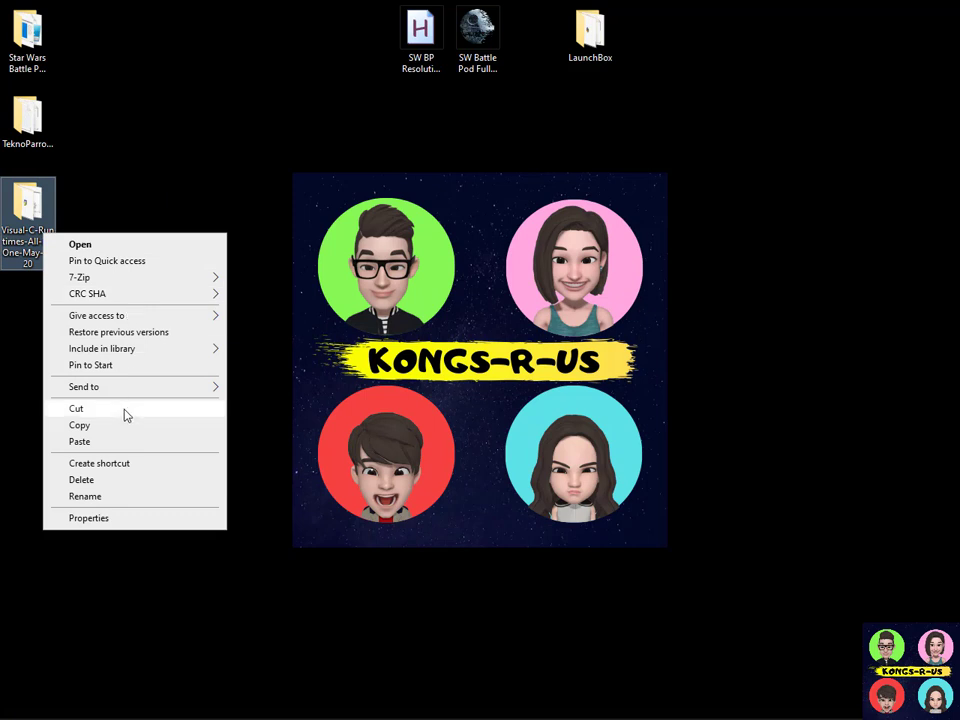
{"action": "left_click", "coordinate": [121, 481]}
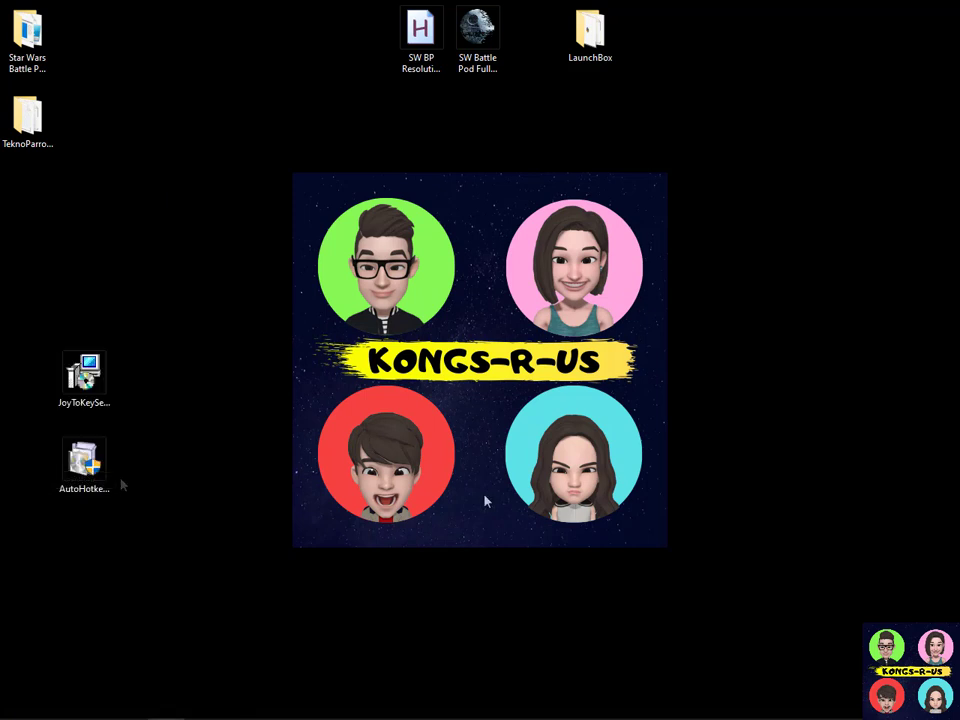
- Look through the Star Wars Battle Pod Game folder and enter "emuline star wars battle pod" as a web search in a new browser tab
{"action": "double_click", "coordinate": [26, 30]}
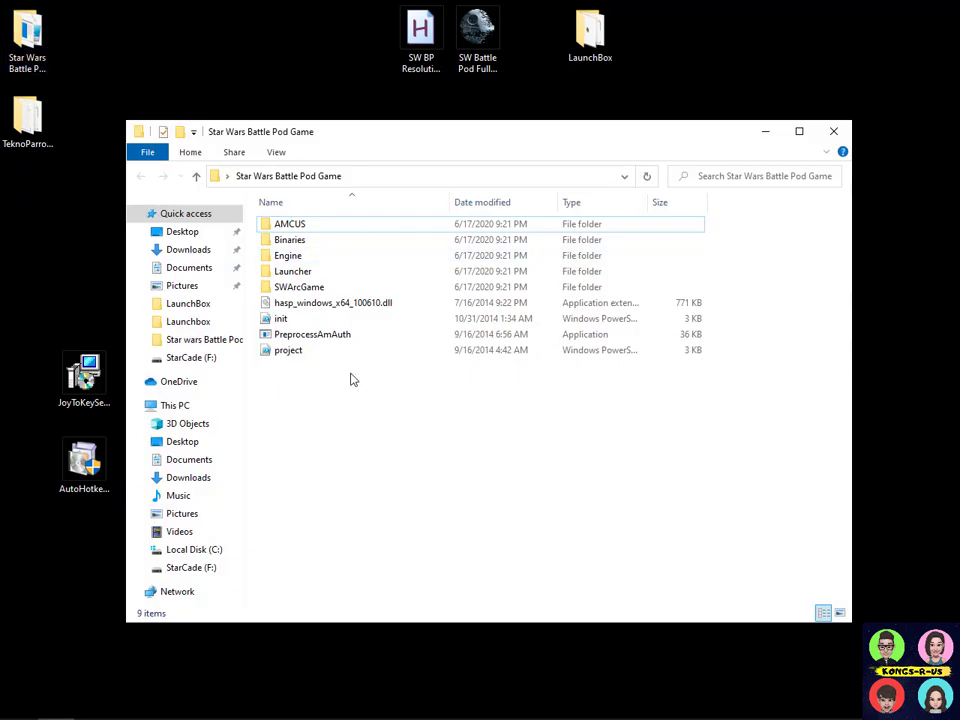
{"action": "left_click", "coordinate": [93, 706]}
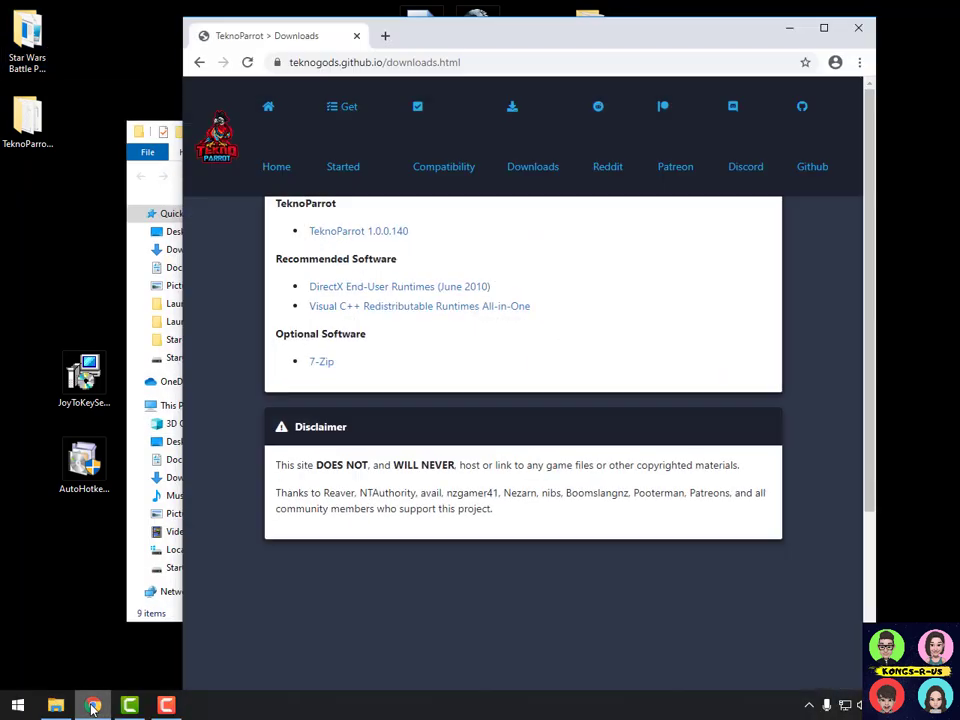
{"action": "left_click", "coordinate": [386, 37]}
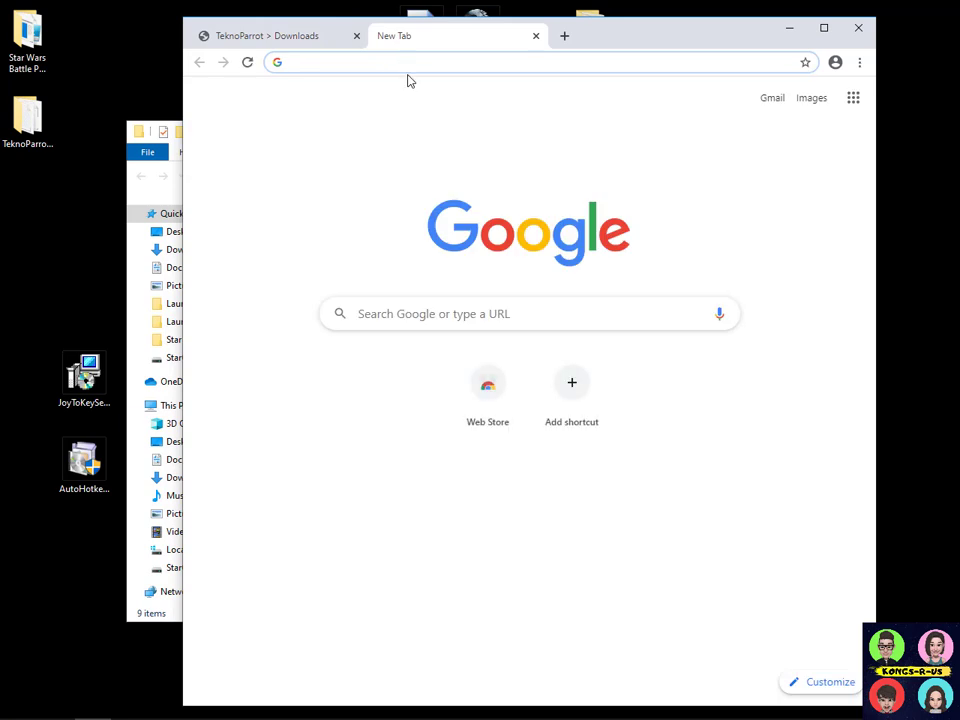
{"action": "type", "text": "emu"}
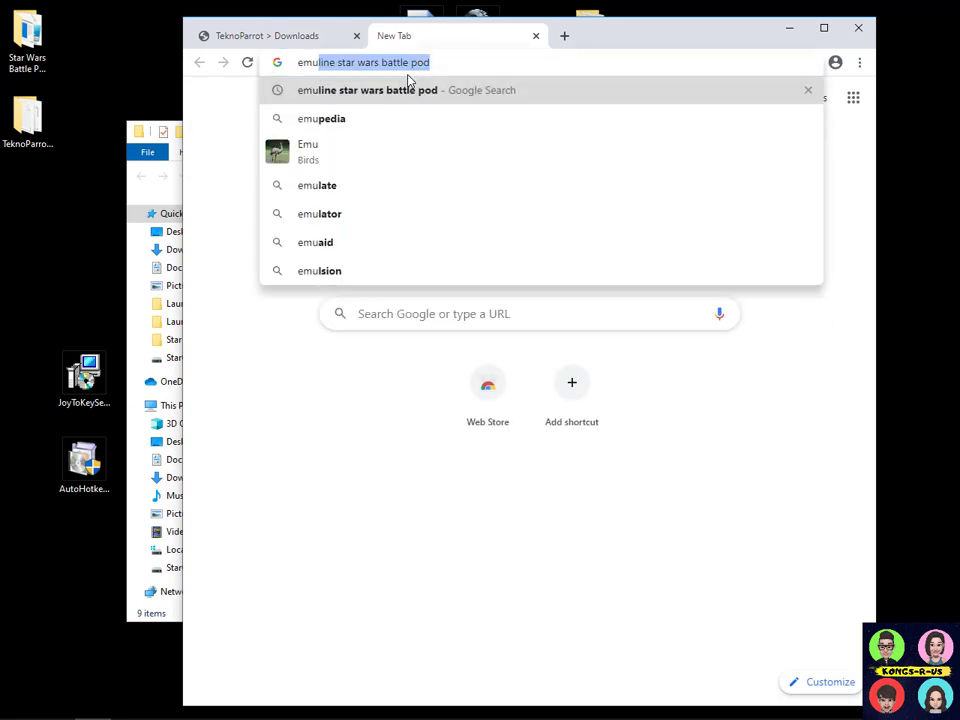
{"action": "type", "text": "l"}
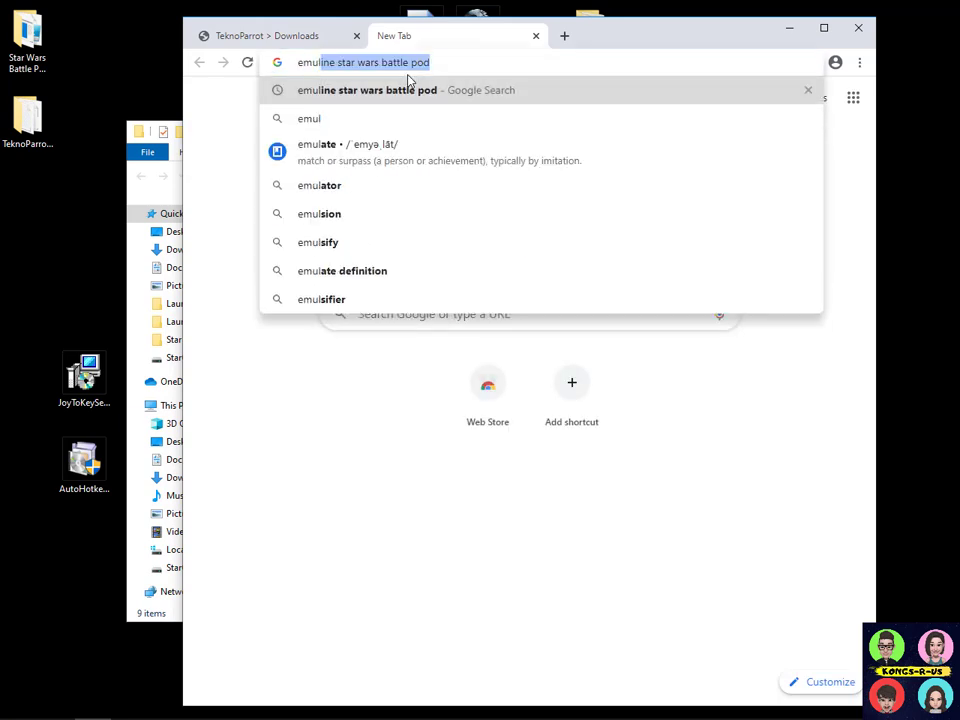
{"action": "left_click", "coordinate": [446, 70]}
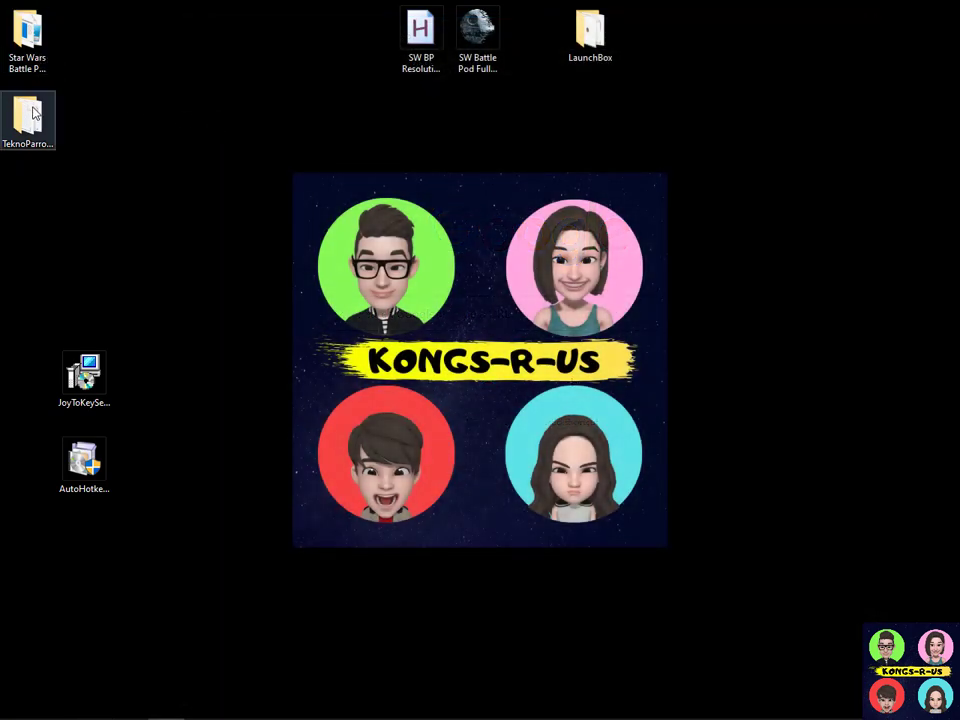
- Run TeknoParrotUi from the TeknoParrot_1.0.0.140 folder, install the TeknoParrotUI update and reopen the updated program
{"action": "double_click", "coordinate": [29, 115]}
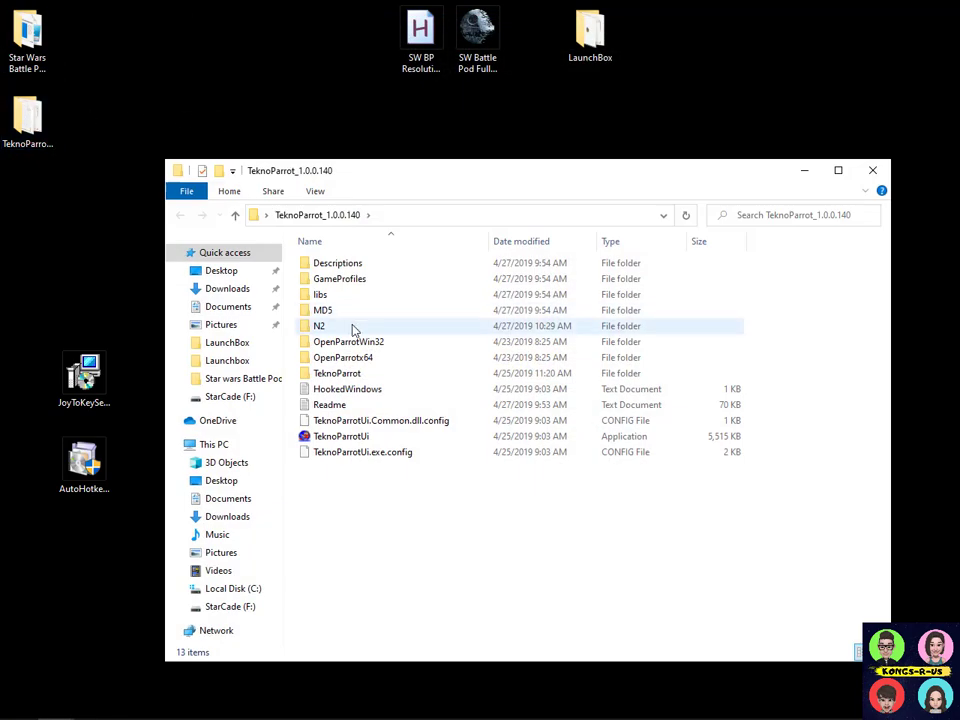
{"action": "double_click", "coordinate": [364, 441]}
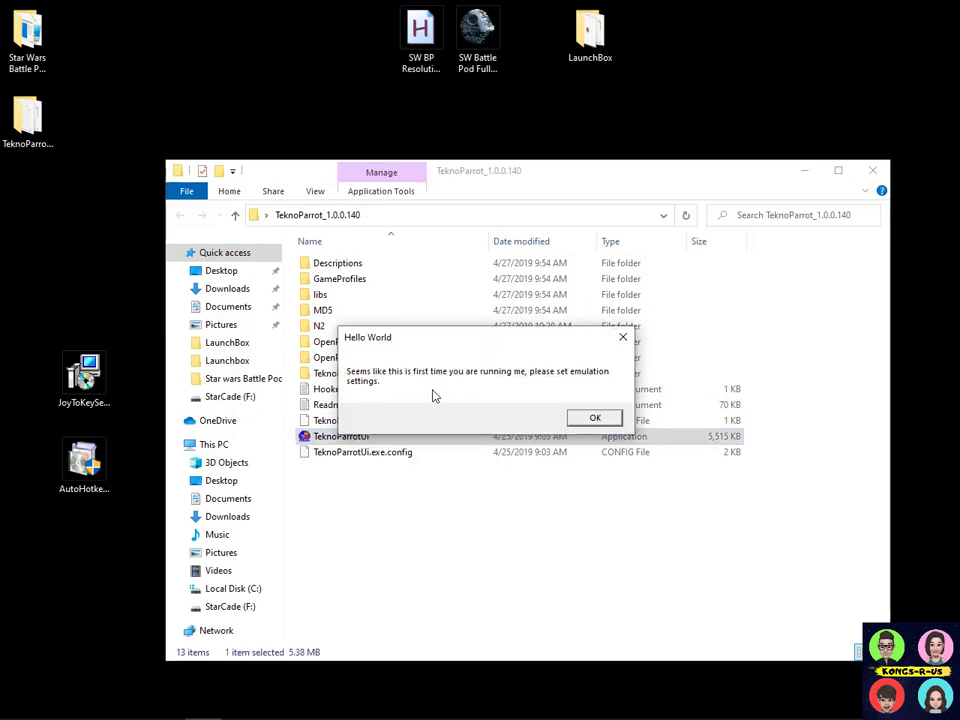
{"action": "left_click", "coordinate": [601, 425]}
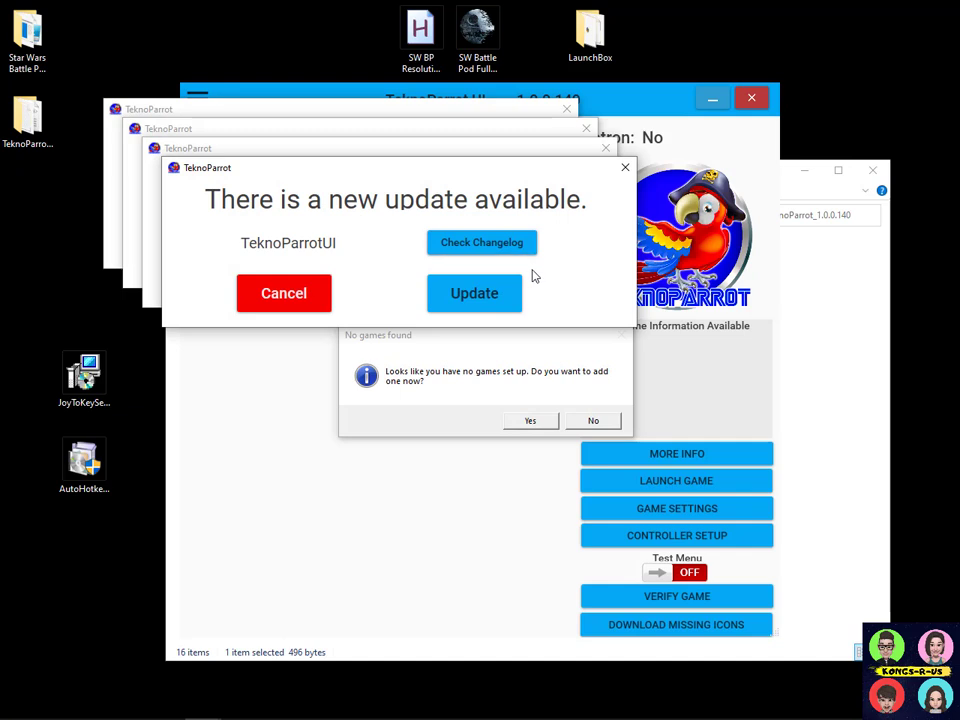
{"action": "left_click", "coordinate": [474, 293]}
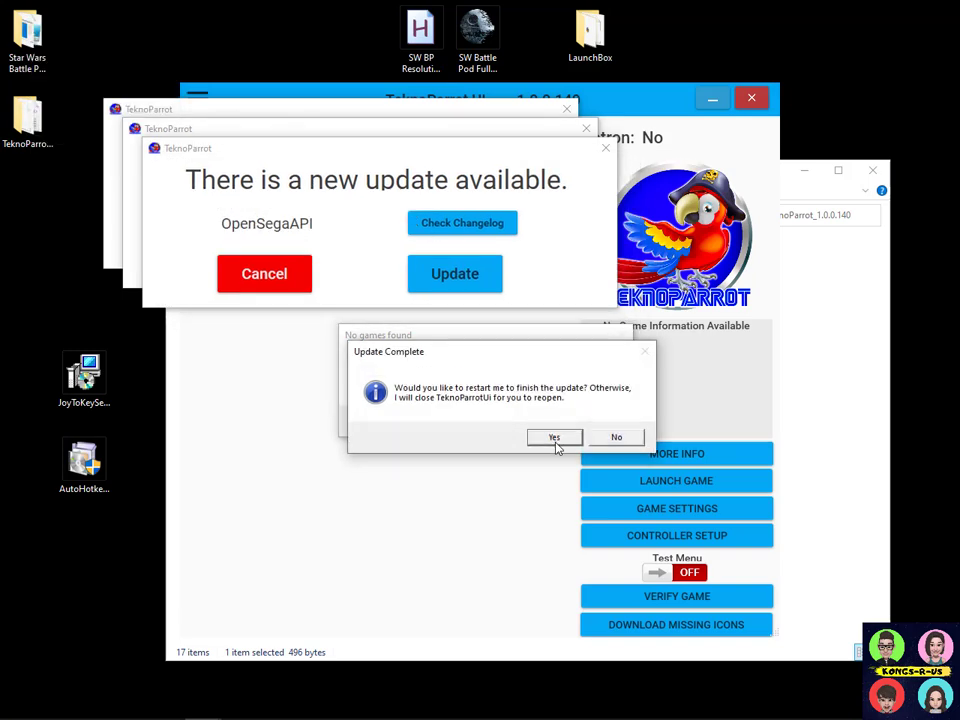
{"action": "left_click", "coordinate": [555, 438]}
{"action": "left_click", "coordinate": [540, 421]}
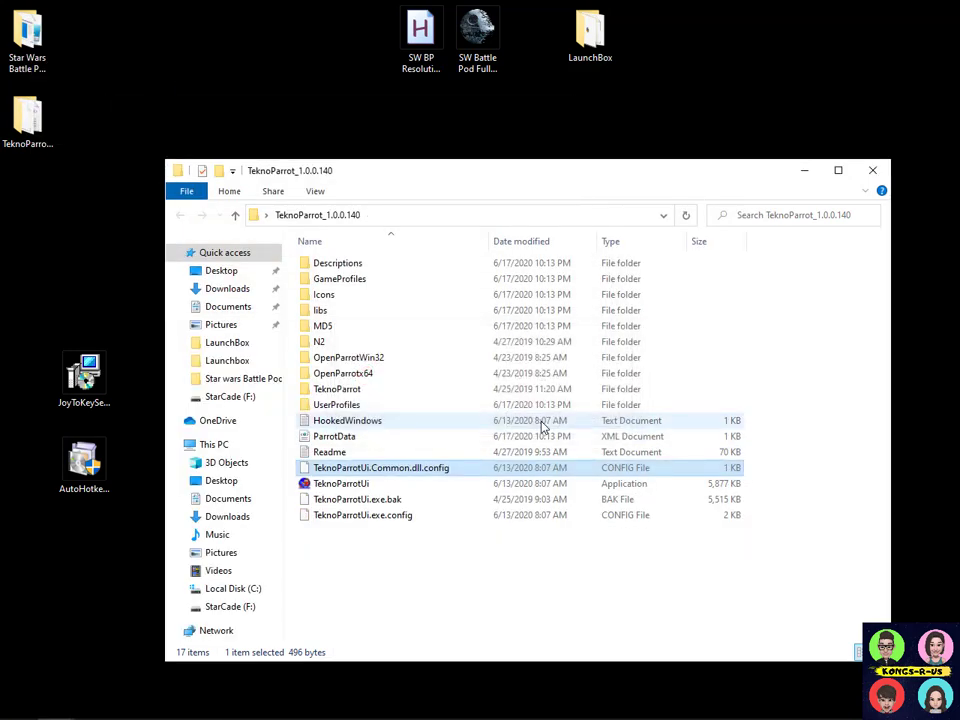
{"action": "double_click", "coordinate": [364, 486]}
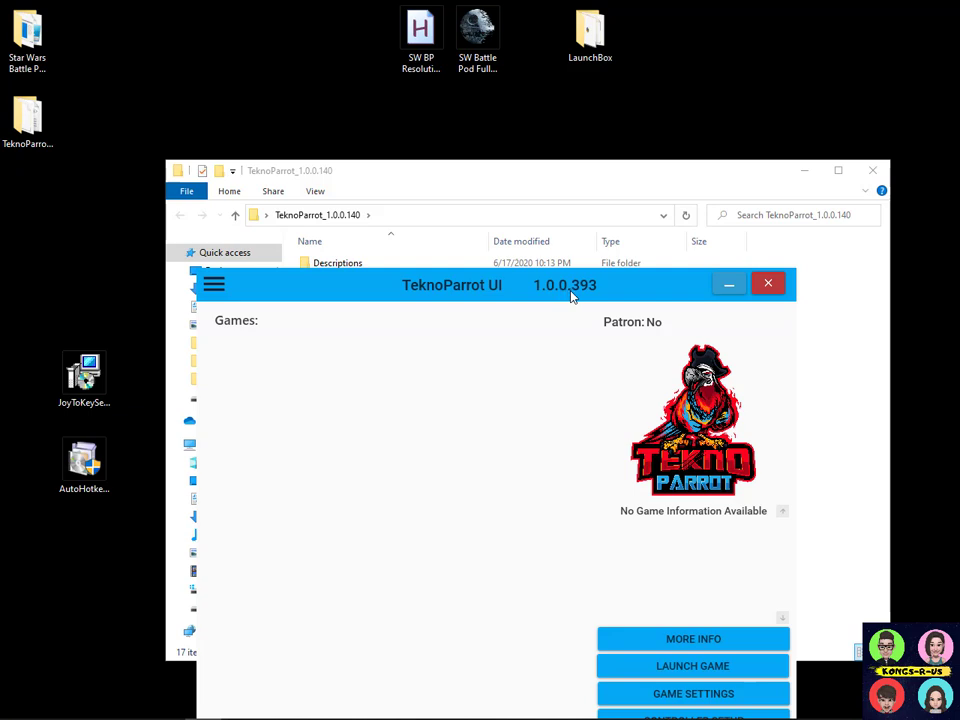
- Add STAR WARS: Battle Pod from the list of supported games to the TeknoParrot library
{"action": "left_click_drag", "start_coordinate": [628, 287], "coordinate": [614, 187]}
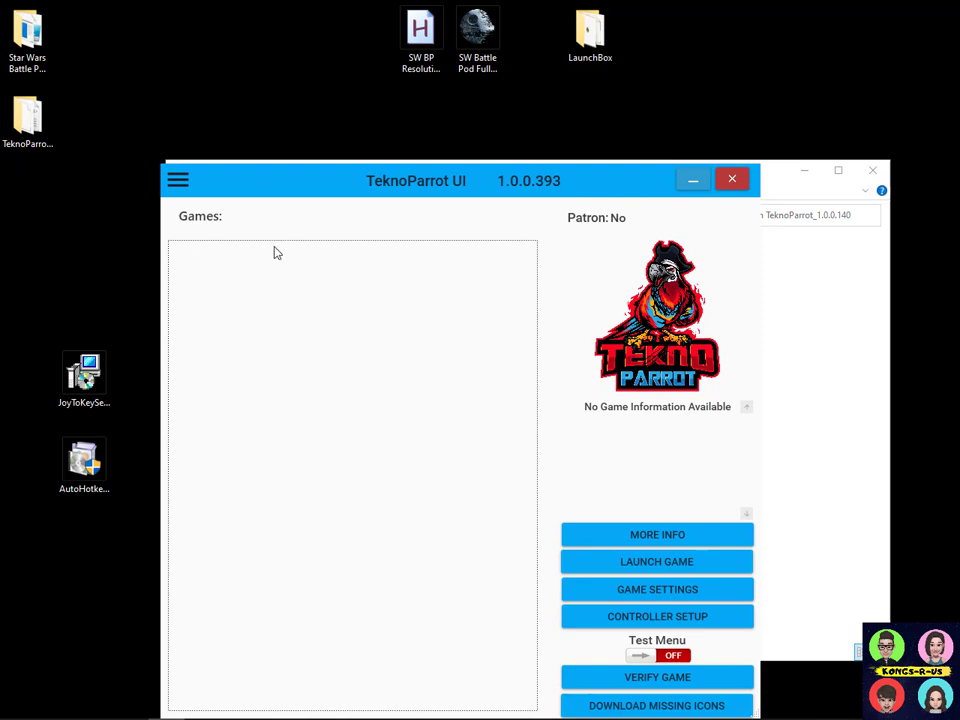
{"action": "left_click", "coordinate": [177, 182]}
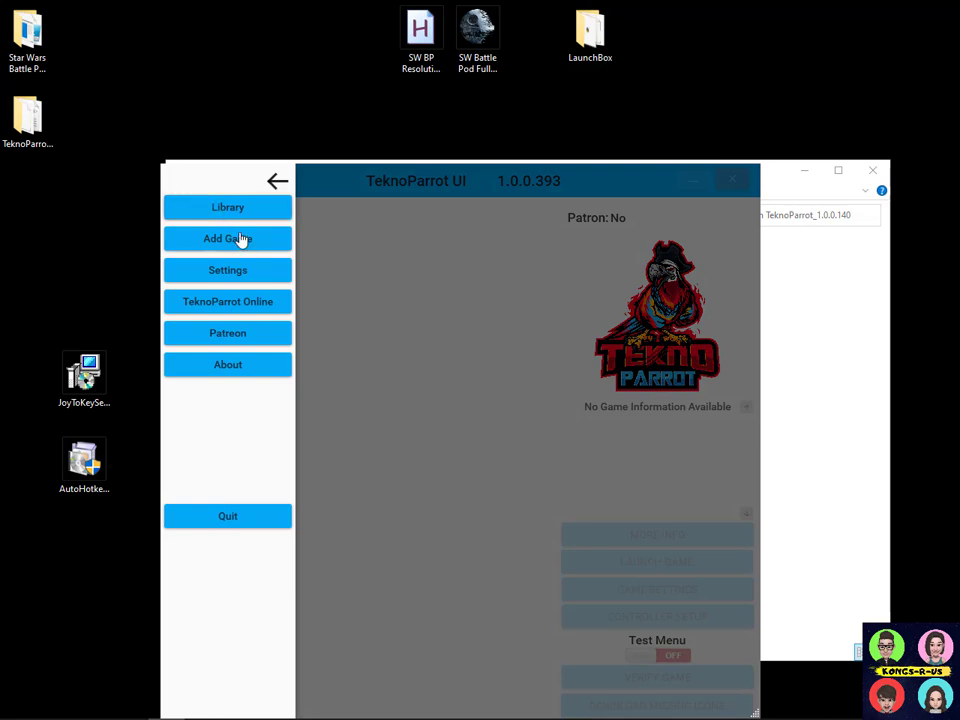
{"action": "left_click", "coordinate": [182, 185]}
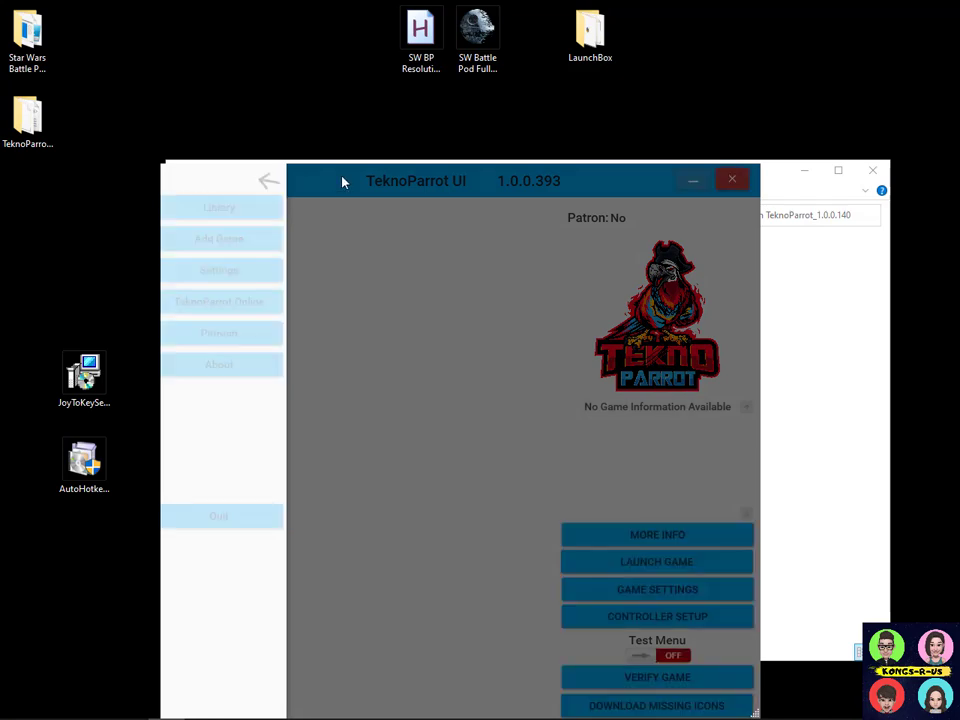
{"action": "left_click", "coordinate": [182, 186]}
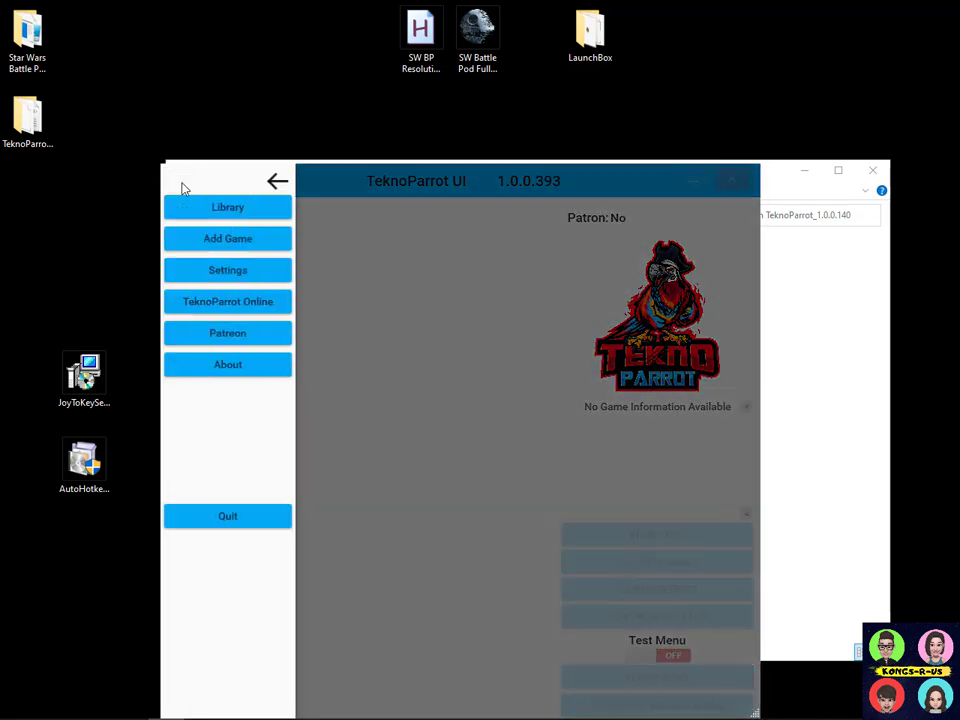
{"action": "left_click", "coordinate": [244, 249]}
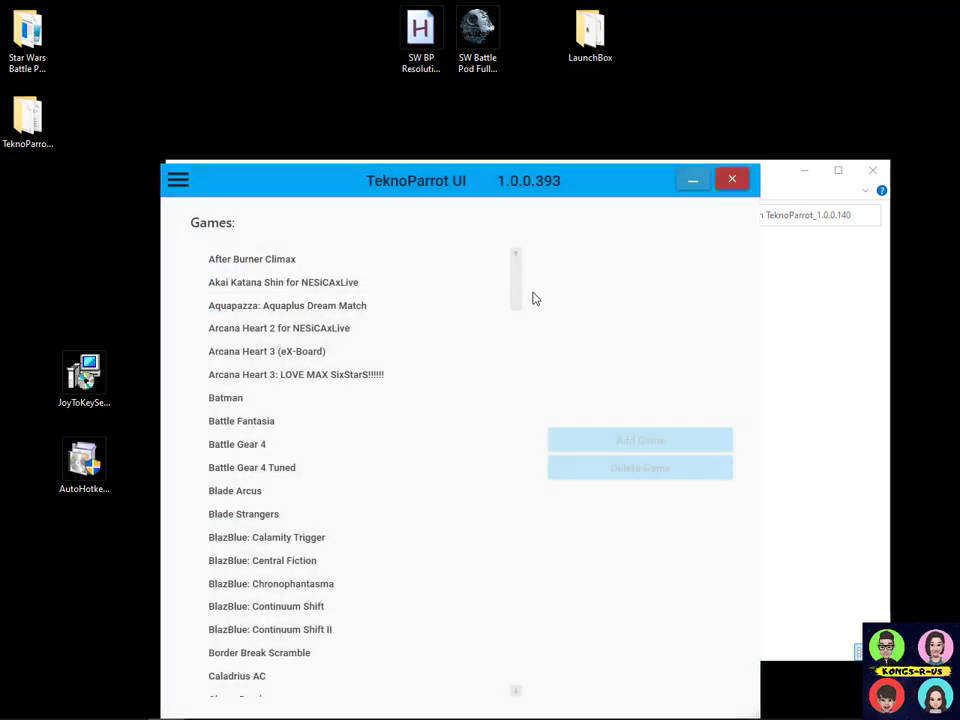
{"action": "left_click_drag", "start_coordinate": [513, 285], "coordinate": [518, 583]}
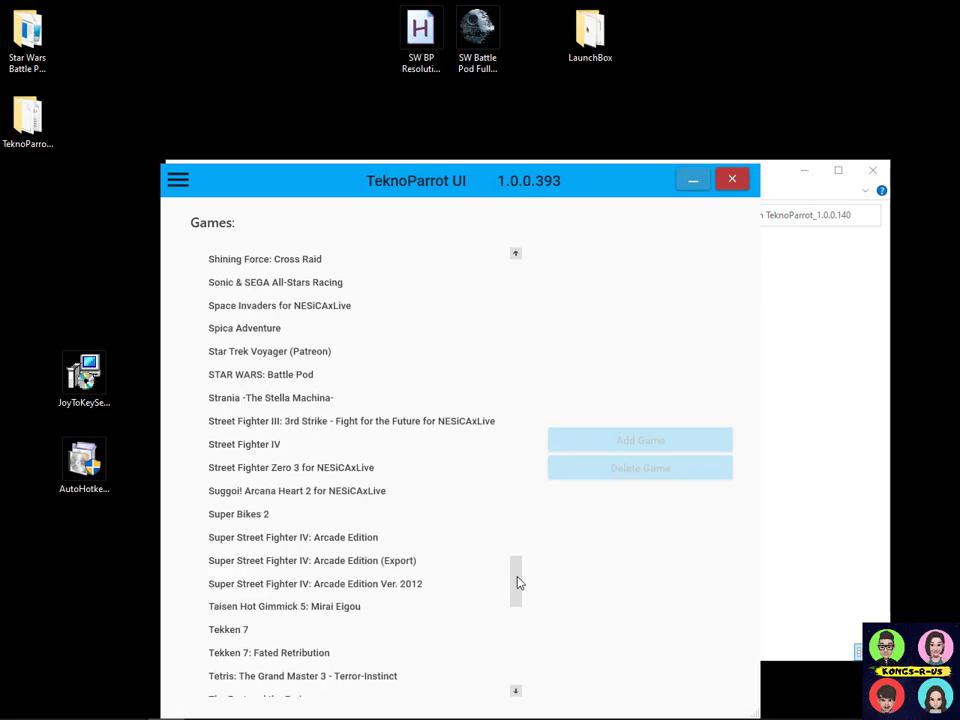
{"action": "left_click", "coordinate": [346, 385]}
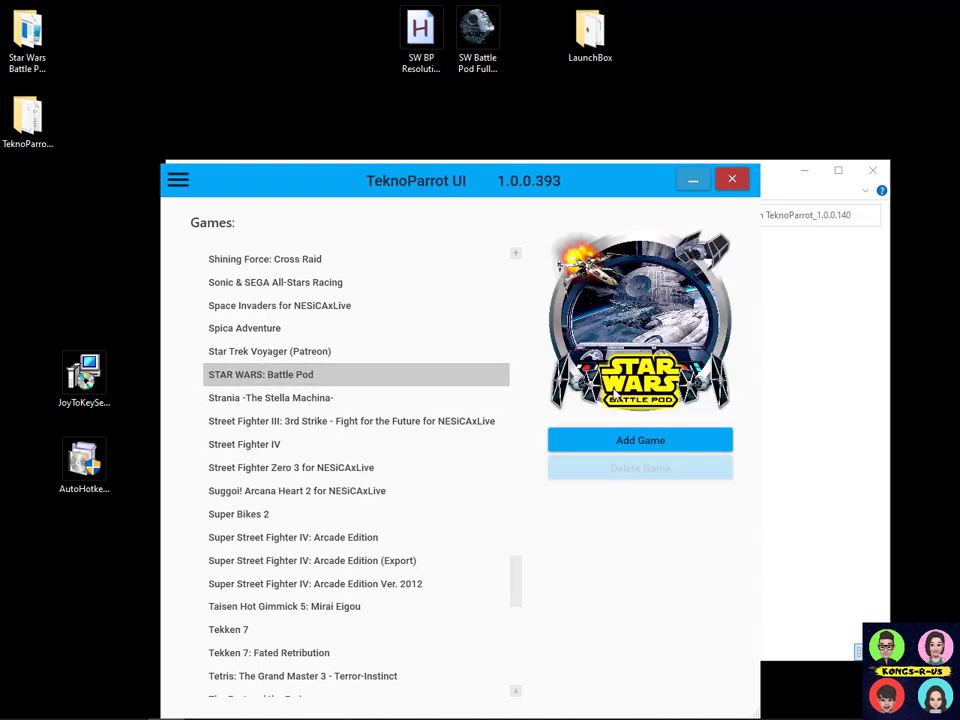
{"action": "left_click", "coordinate": [673, 443]}
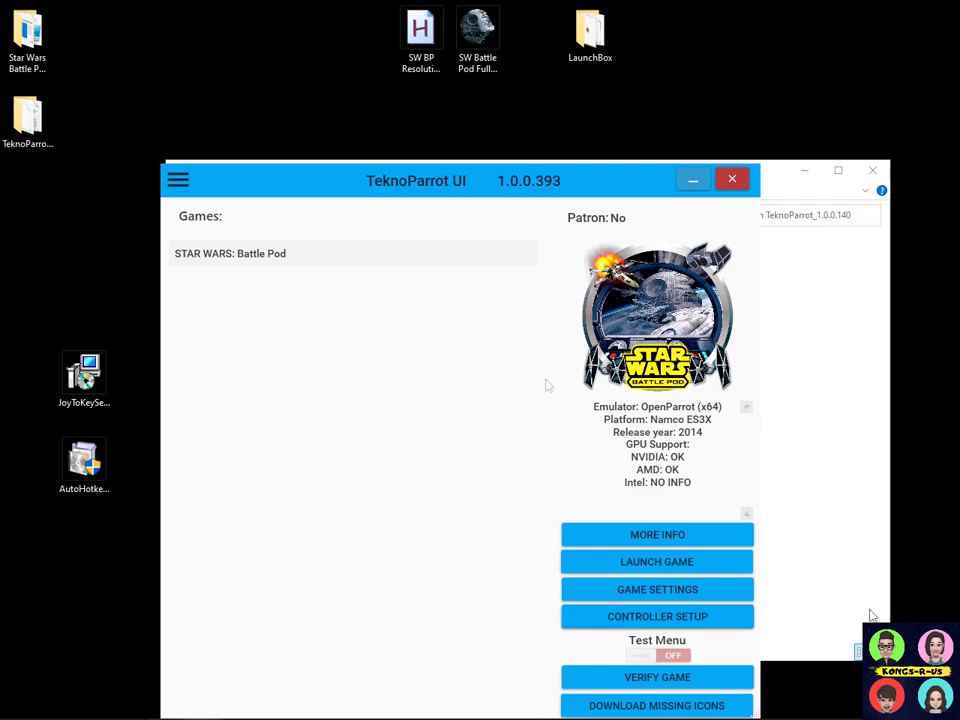
- Set the game executable to Launcher\RSLauncher.exe, enable FreePlay, Reverse Y Axis and Use Keyboard/Button For Axis, disable Windowed, and save the game settings
{"action": "left_click", "coordinate": [660, 589]}
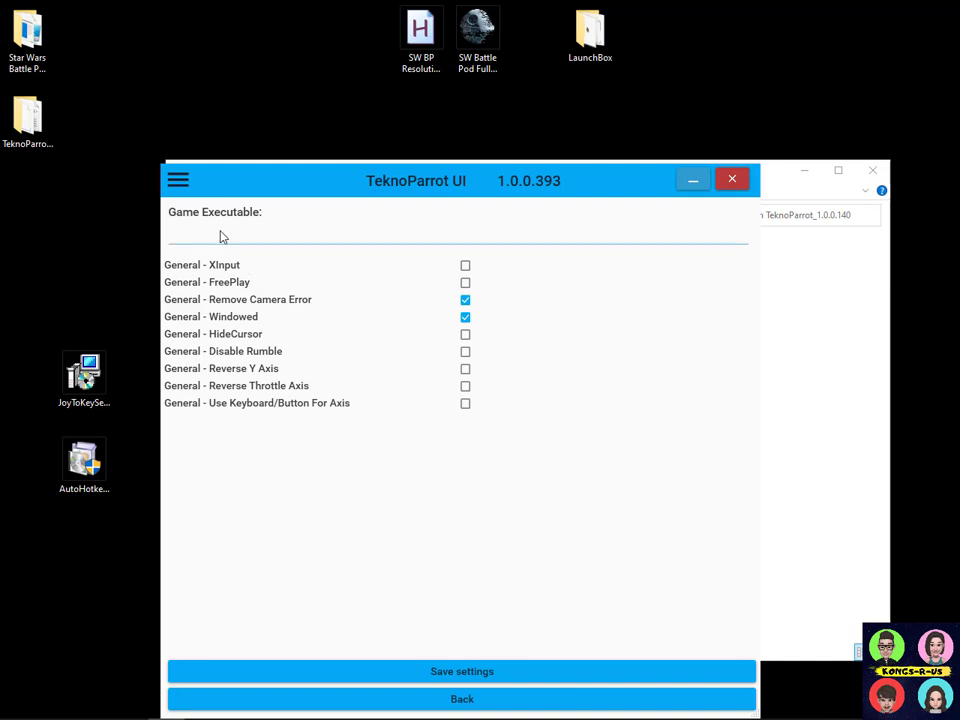
{"action": "left_click", "coordinate": [286, 243]}
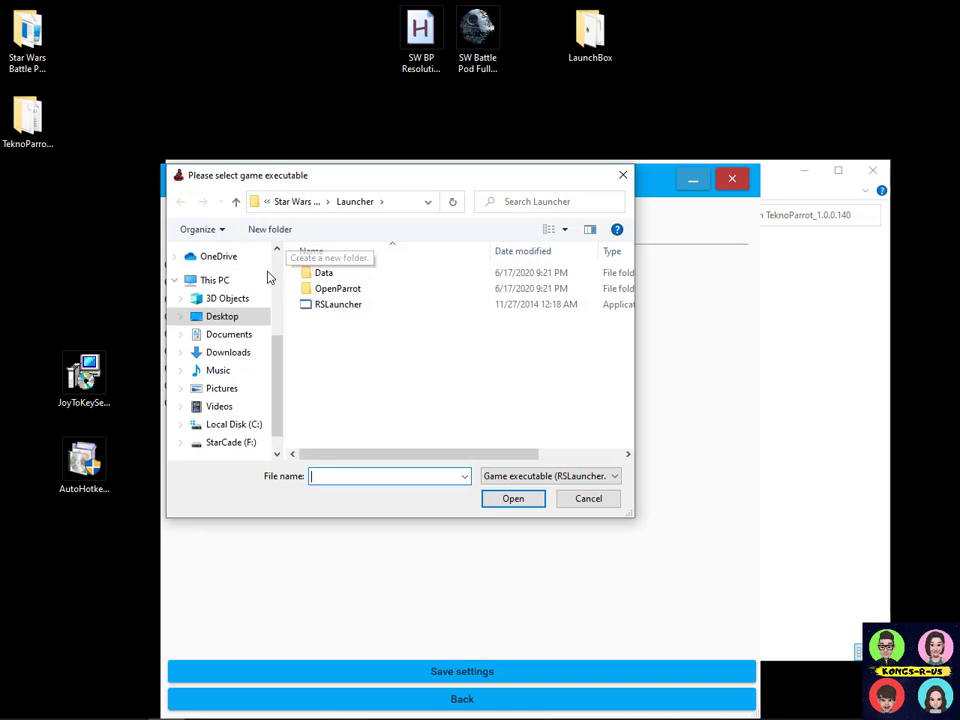
{"action": "left_click", "coordinate": [222, 317]}
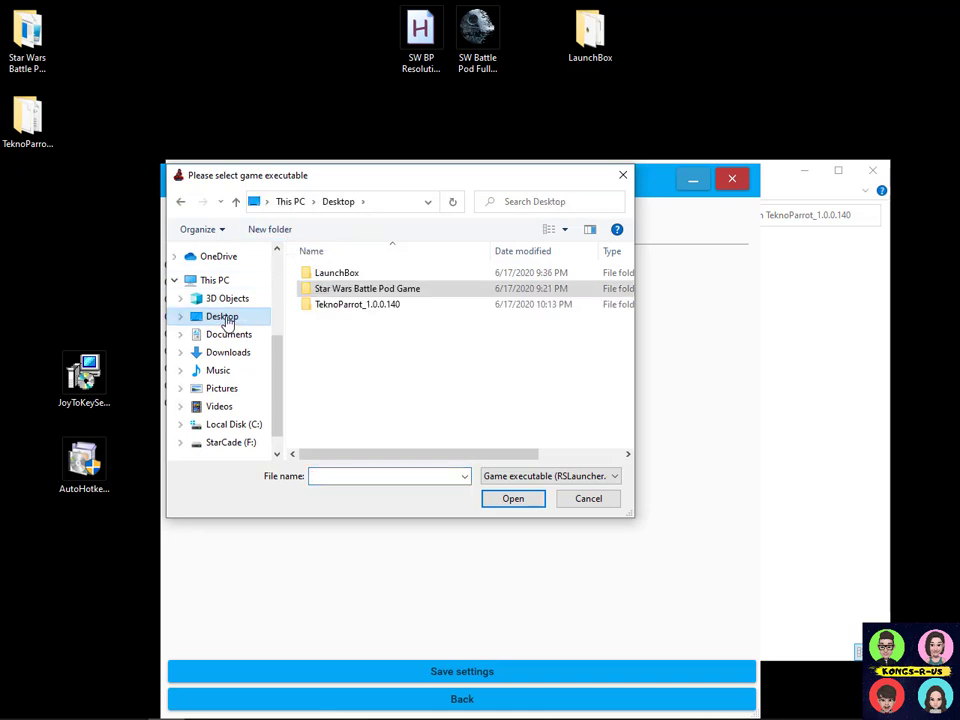
{"action": "left_click", "coordinate": [368, 289]}
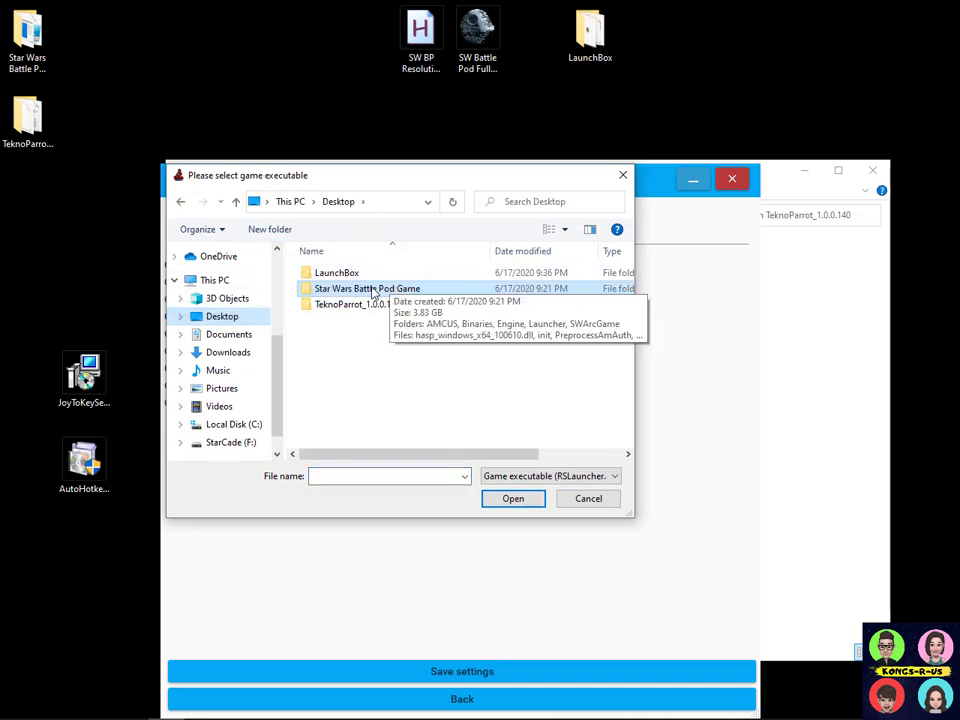
{"action": "double_click", "coordinate": [387, 290]}
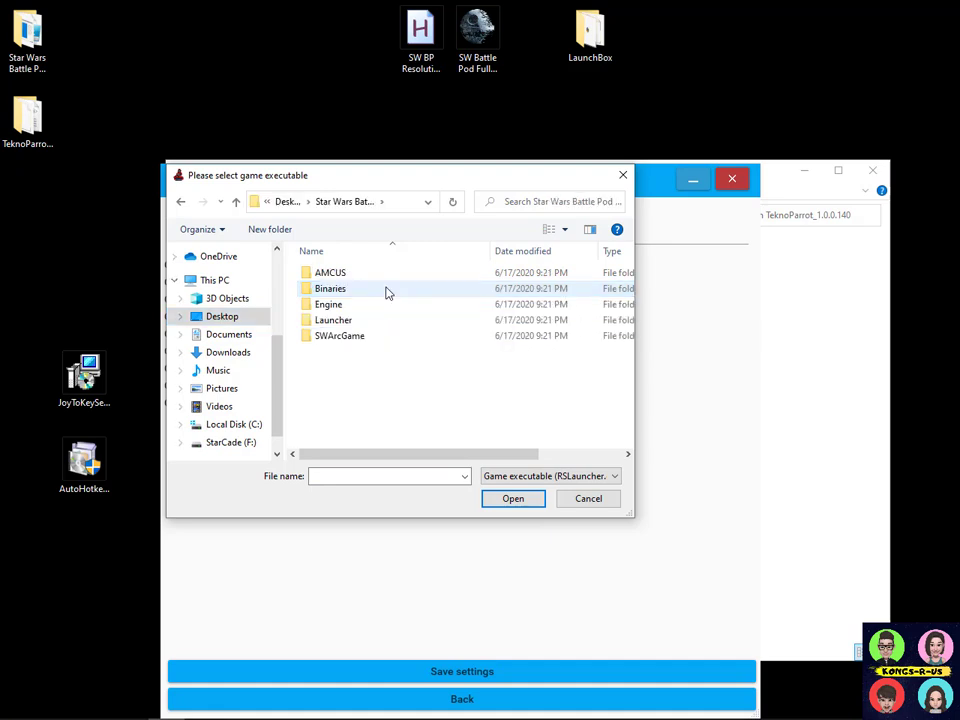
{"action": "double_click", "coordinate": [351, 325]}
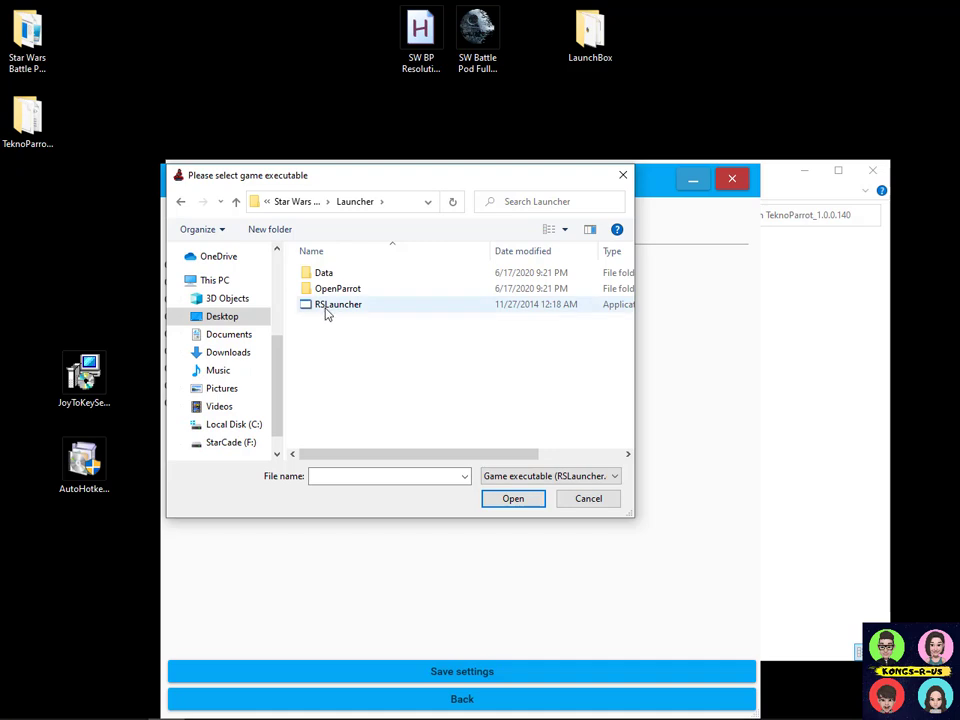
{"action": "double_click", "coordinate": [334, 309]}
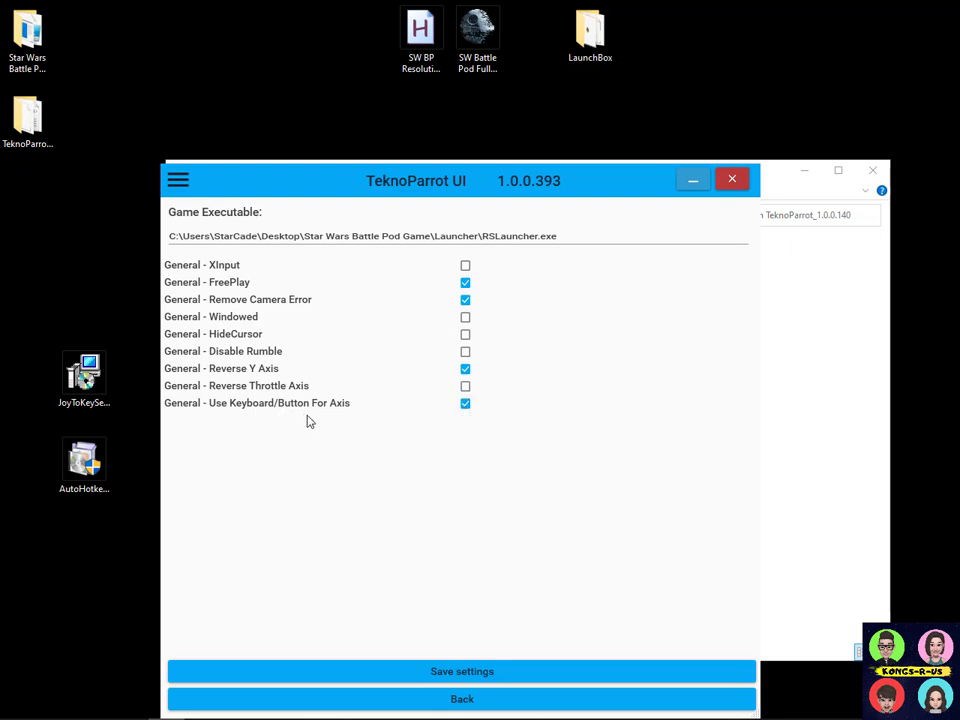
{"action": "left_click", "coordinate": [479, 675]}
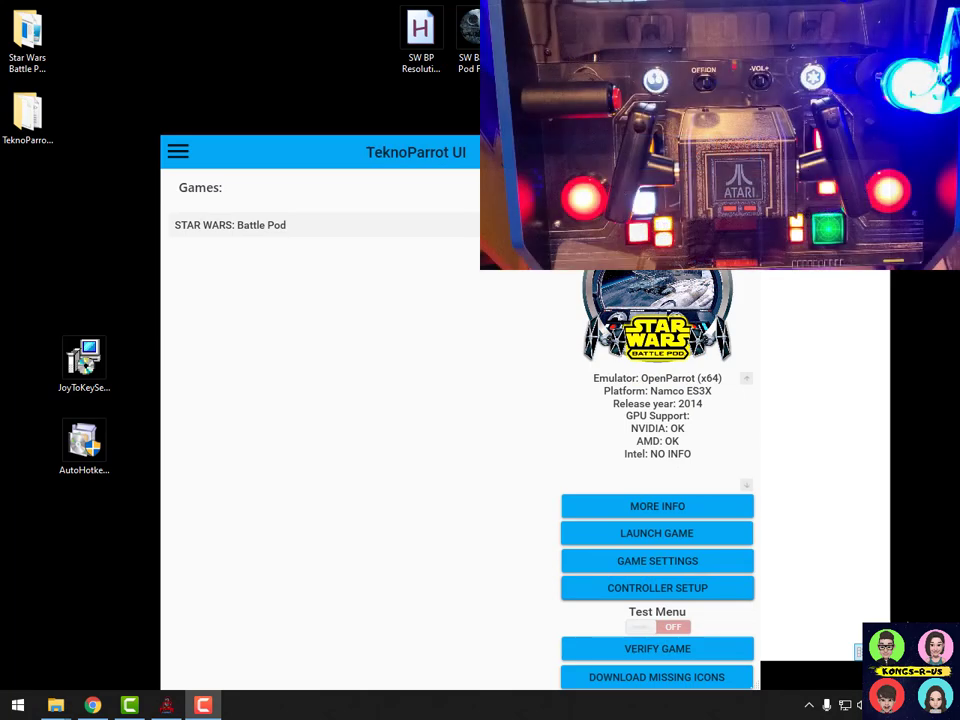
- In the game's controller setup, assign Throttle to Joystick Buttons2 and Throttle Brake to Joystick Buttons3
{"action": "left_click", "coordinate": [718, 596]}
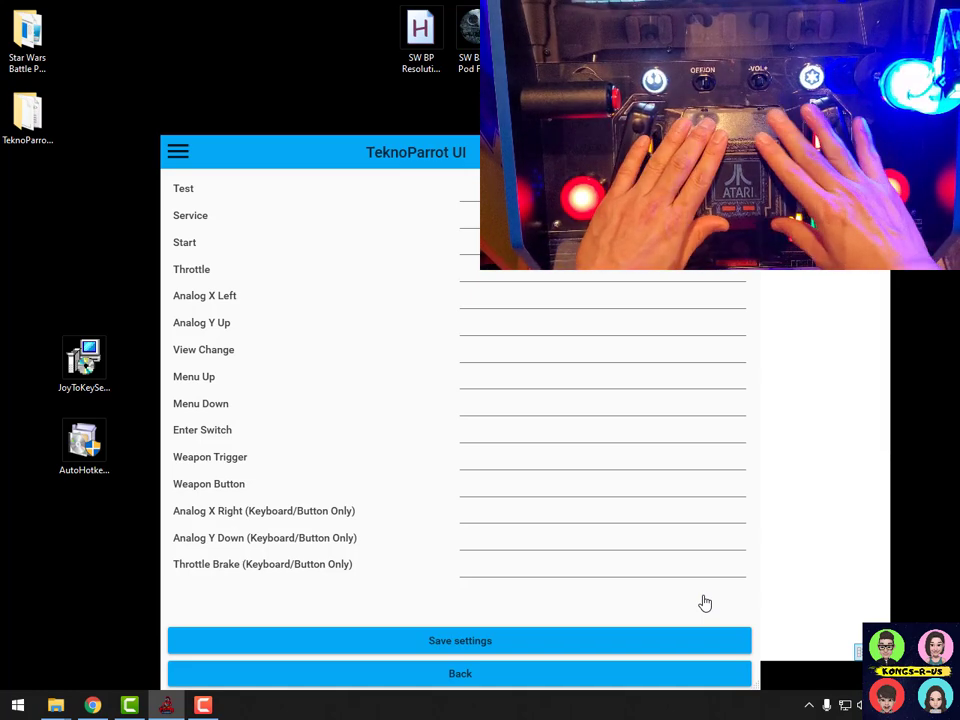
{"action": "left_click", "coordinate": [528, 540]}
{"action": "left_click", "coordinate": [474, 391]}
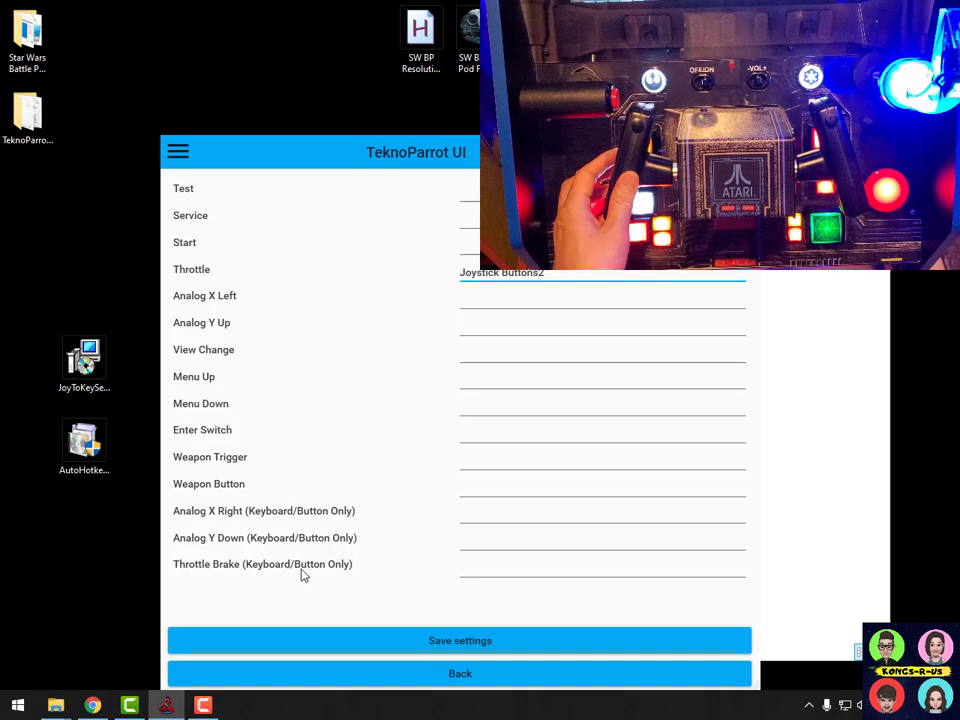
{"action": "left_click", "coordinate": [495, 569]}
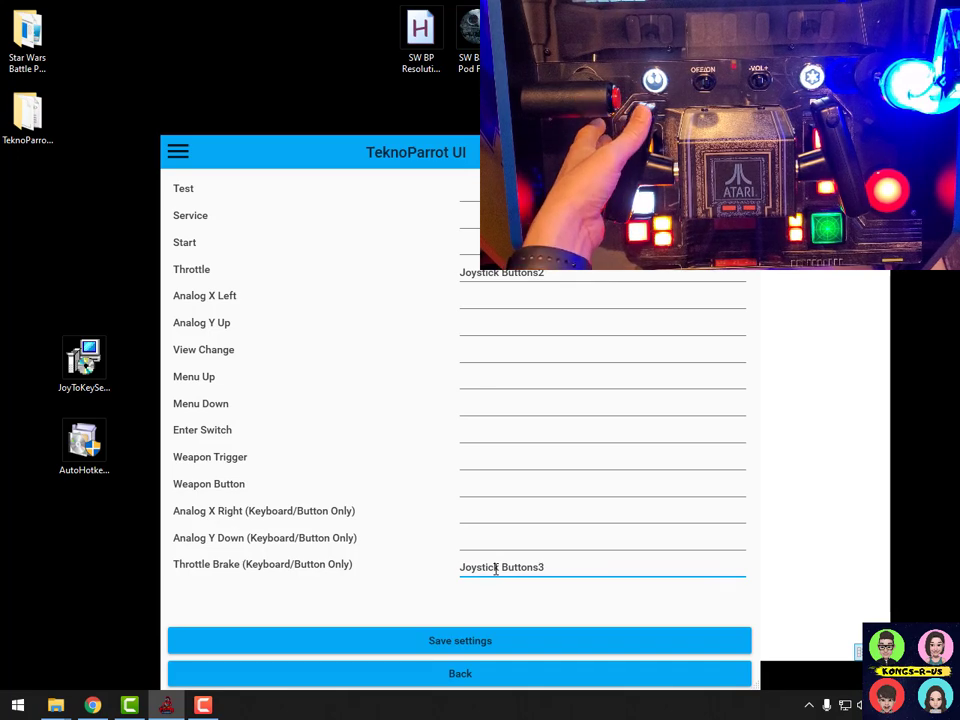
- Assign Analog X Left to Joystick X -, Analog Y Up to Joystick Y -, Weapon Trigger to Buttons4, Weapon Button to Buttons5, View Change to Buttons1, and save
{"action": "left_click", "coordinate": [496, 298]}
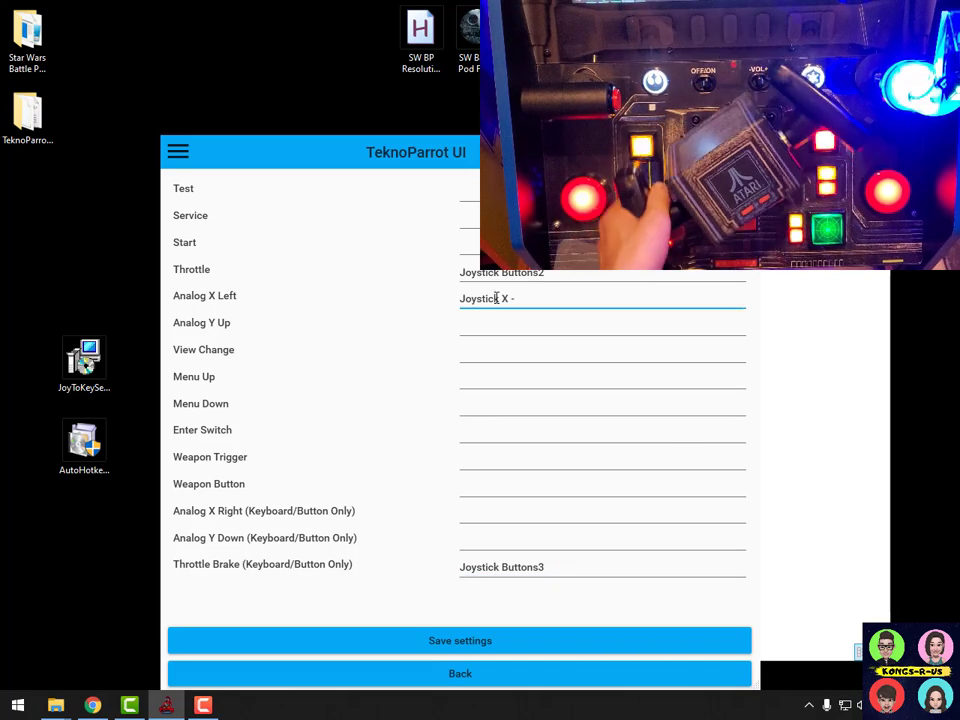
{"action": "left_click", "coordinate": [500, 322]}
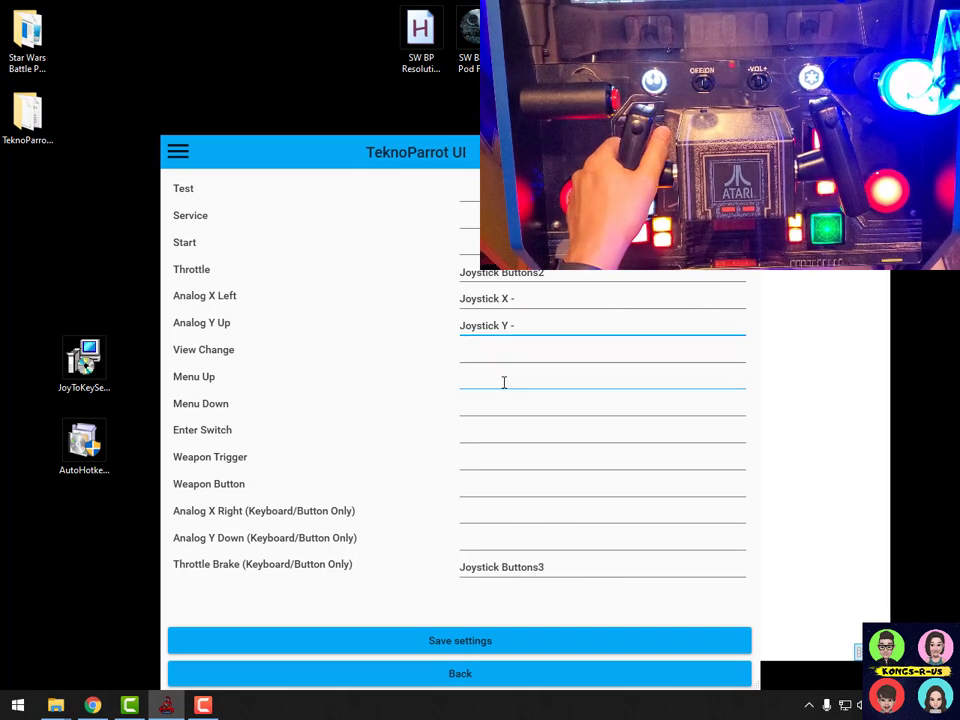
{"action": "left_click", "coordinate": [499, 461]}
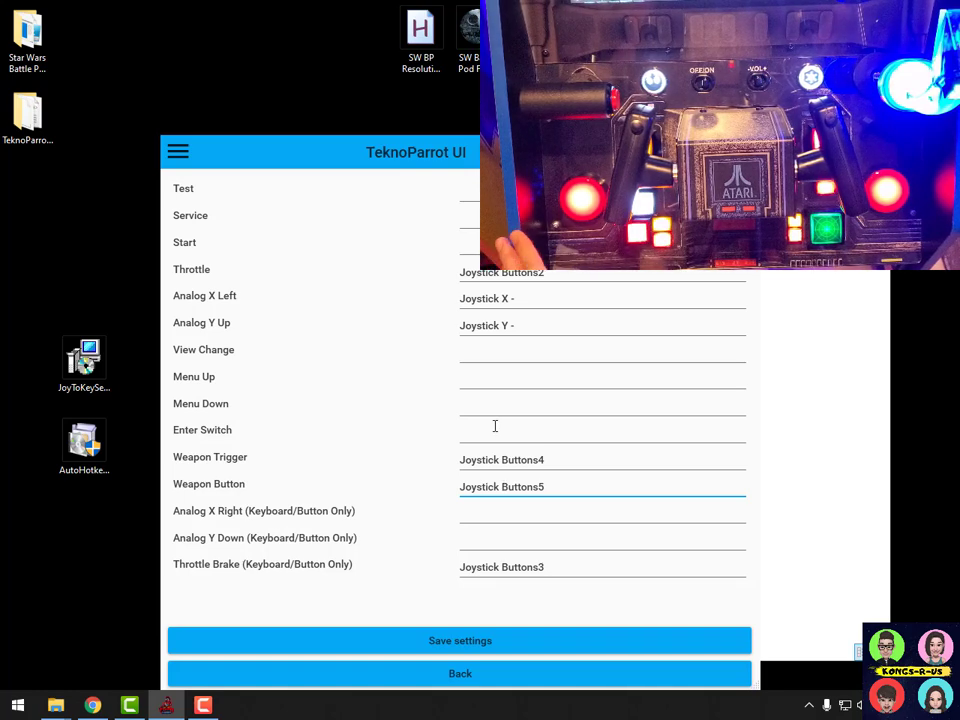
{"action": "left_click", "coordinate": [493, 353]}
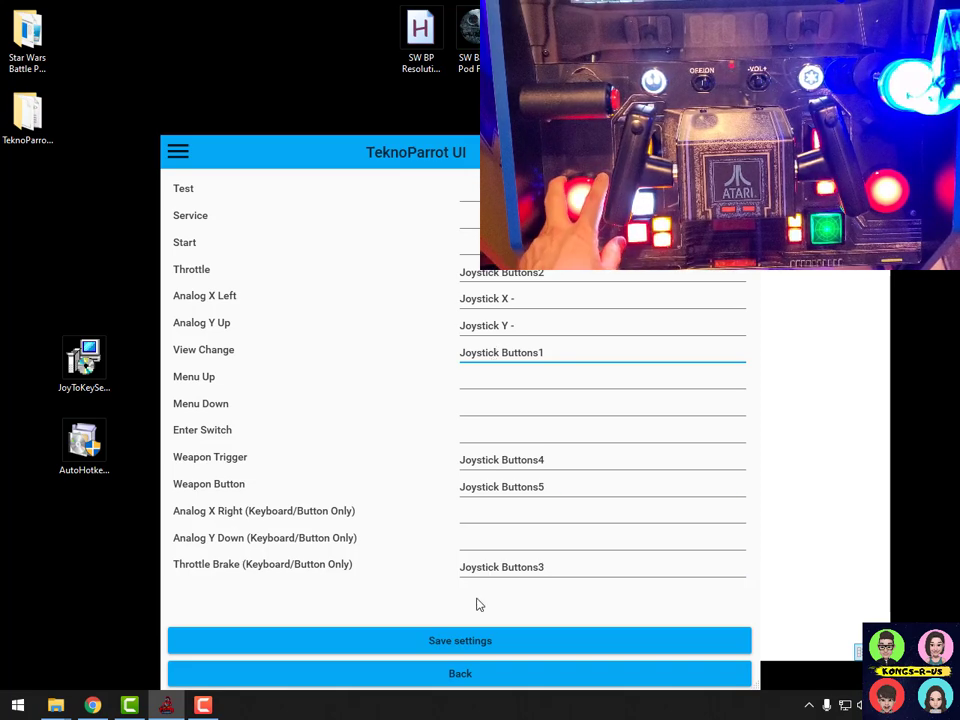
{"action": "left_click", "coordinate": [469, 643]}
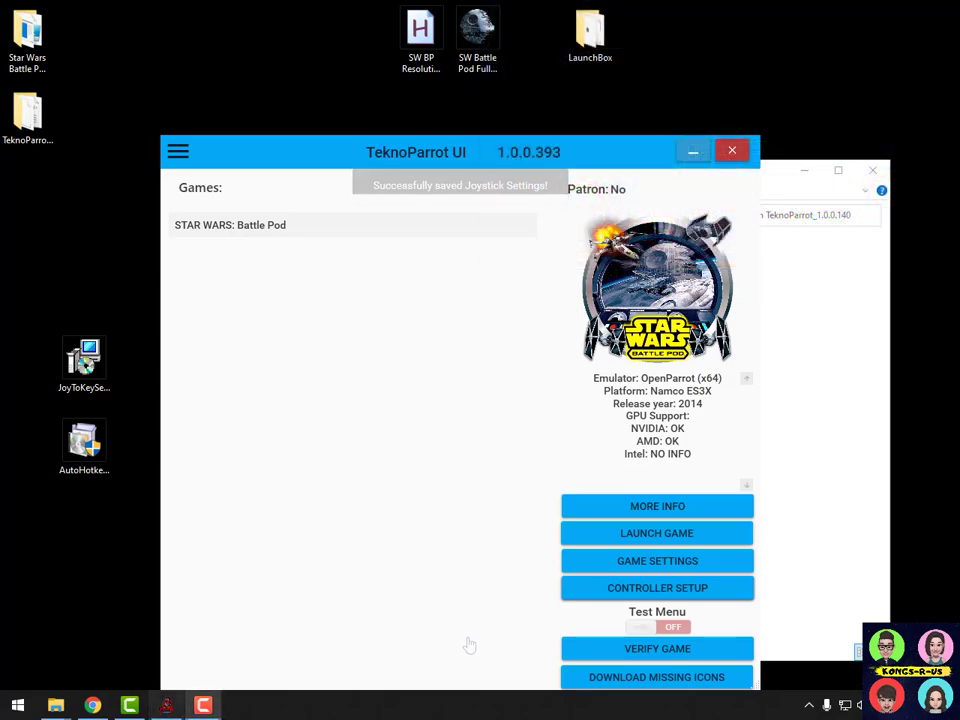
- Launch STAR WARS: Battle Pod with the TeknoParrot_1.0.0.140 folder and TeknoParrot windows minimized, and move the OpenParrot loader console aside
{"action": "left_click", "coordinate": [812, 177]}
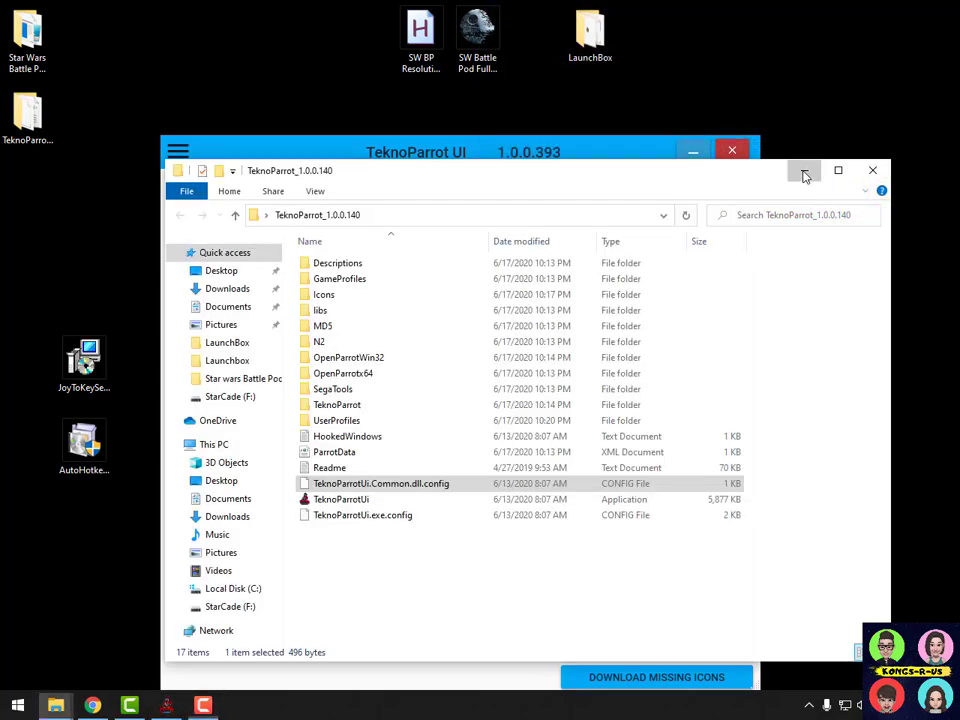
{"action": "left_click", "coordinate": [804, 170]}
{"action": "left_click", "coordinate": [645, 537]}
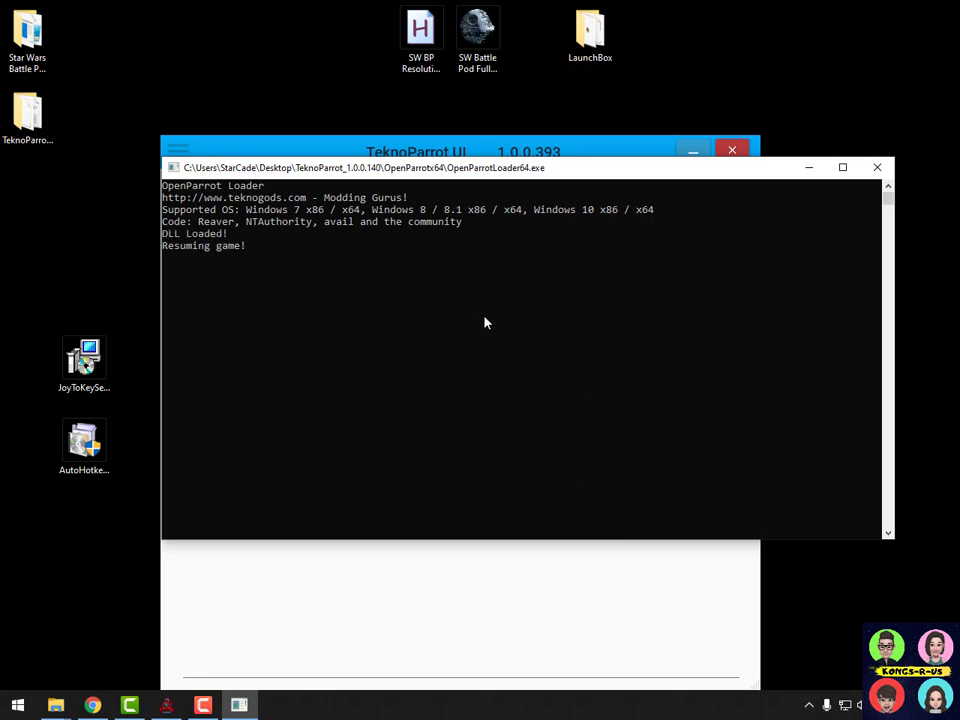
{"action": "left_click", "coordinate": [690, 152]}
{"action": "left_click_drag", "start_coordinate": [701, 171], "coordinate": [651, 112]}
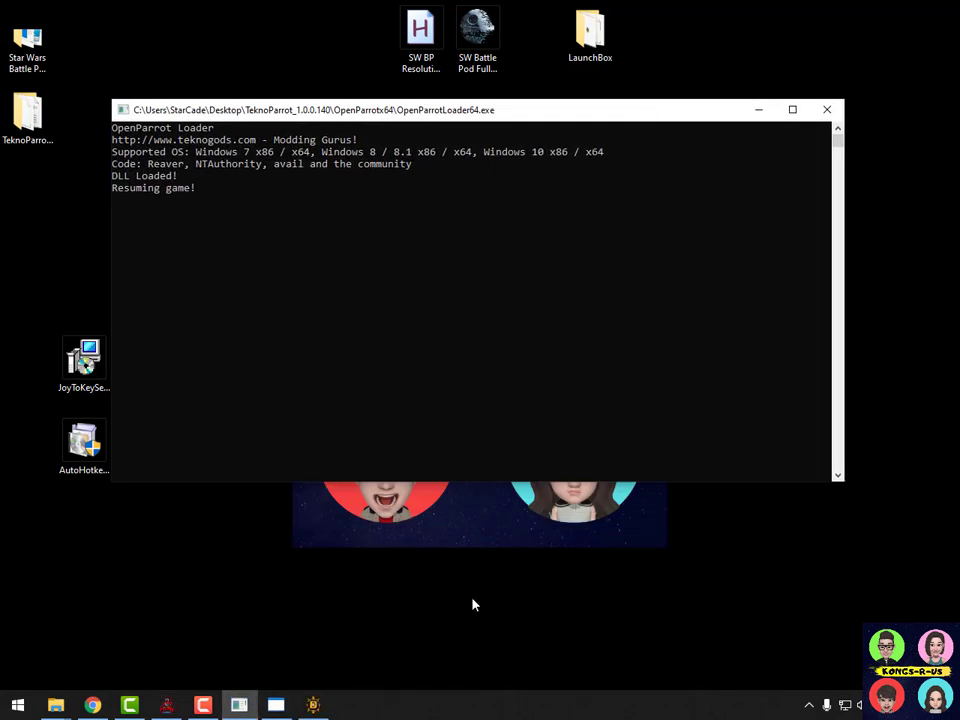